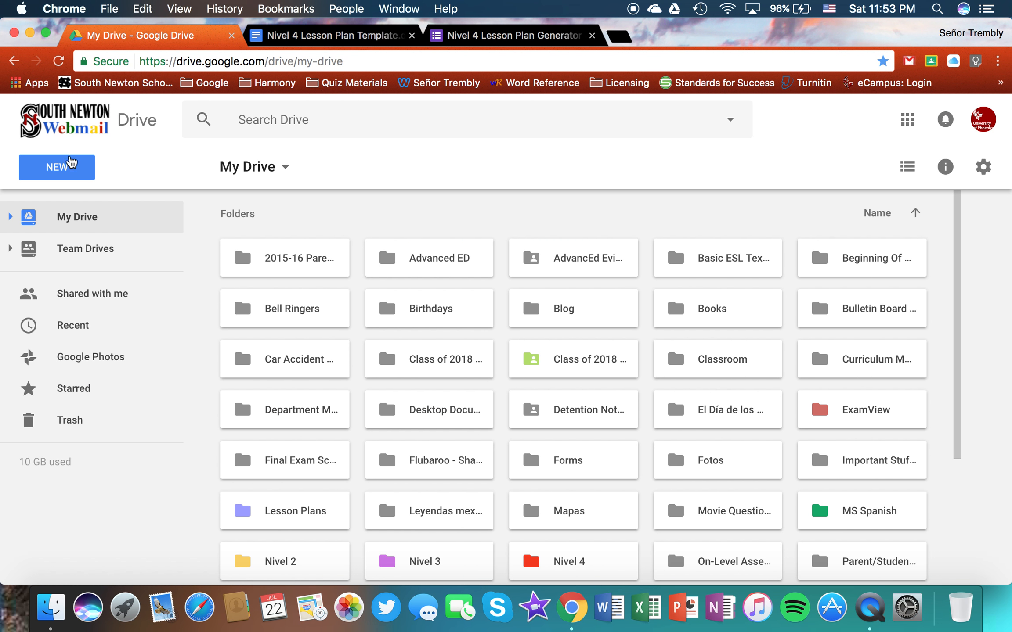
Open the Nivel 4 Lesson Plan Generator form and examine the answer types of its Date, Actividad and Unidad questions
left_click(67, 169)
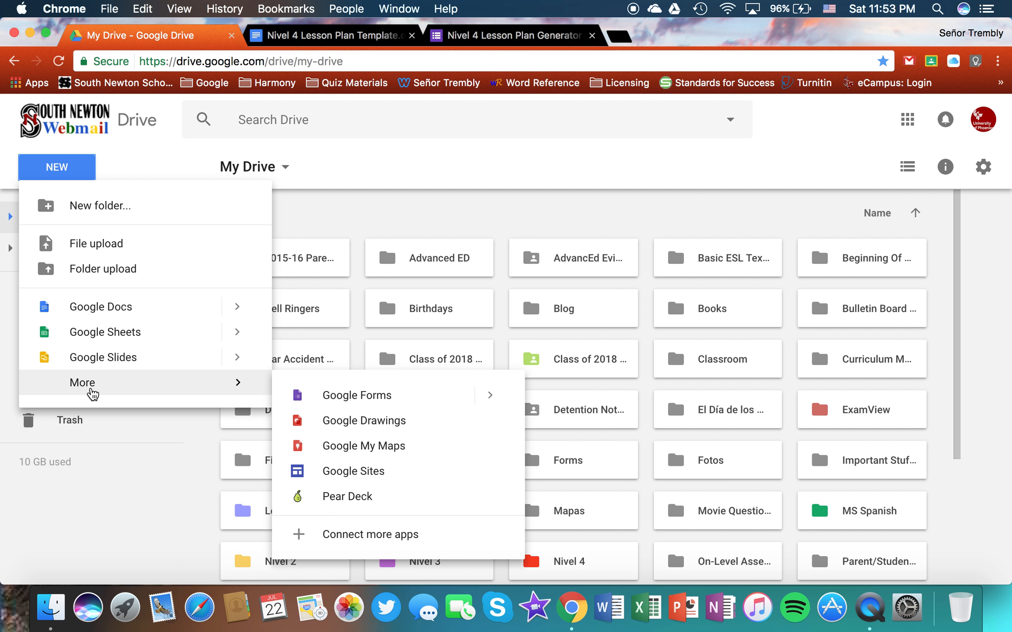
left_click(544, 37)
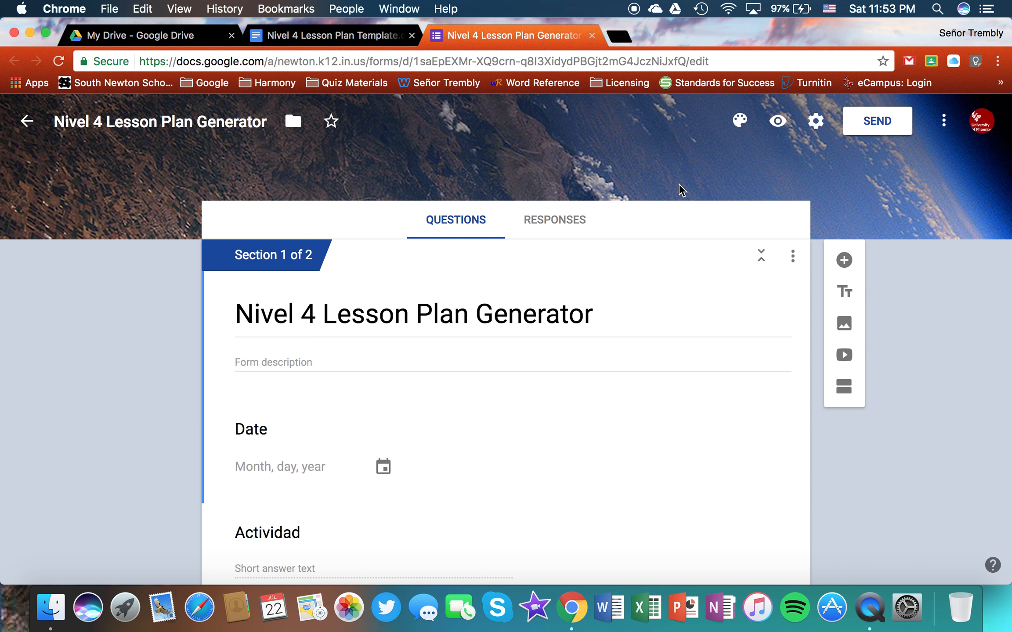
scroll(590, 425, "down", 5)
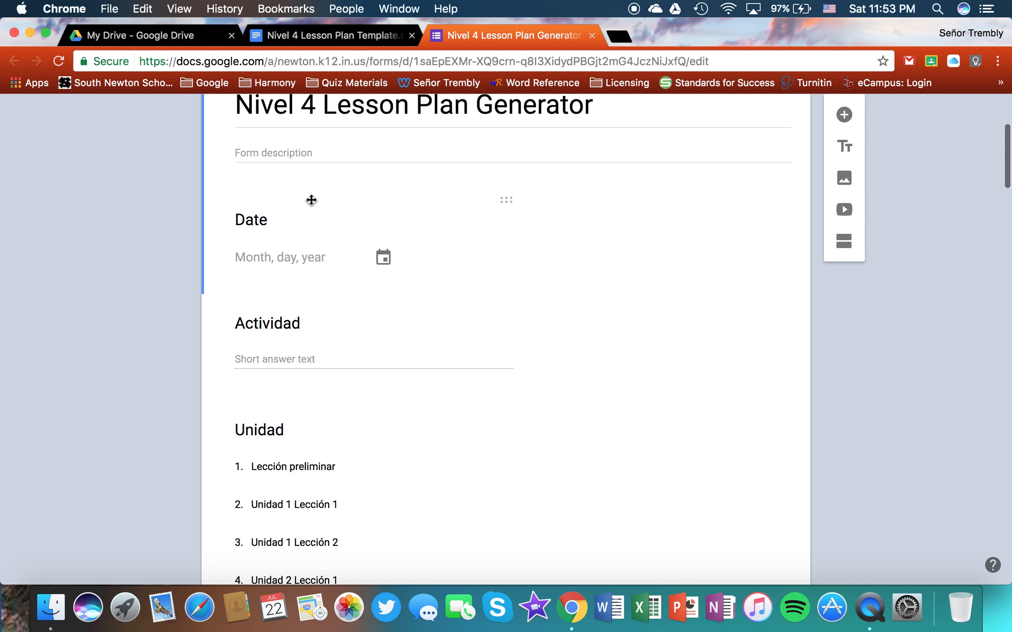
left_click(274, 229)
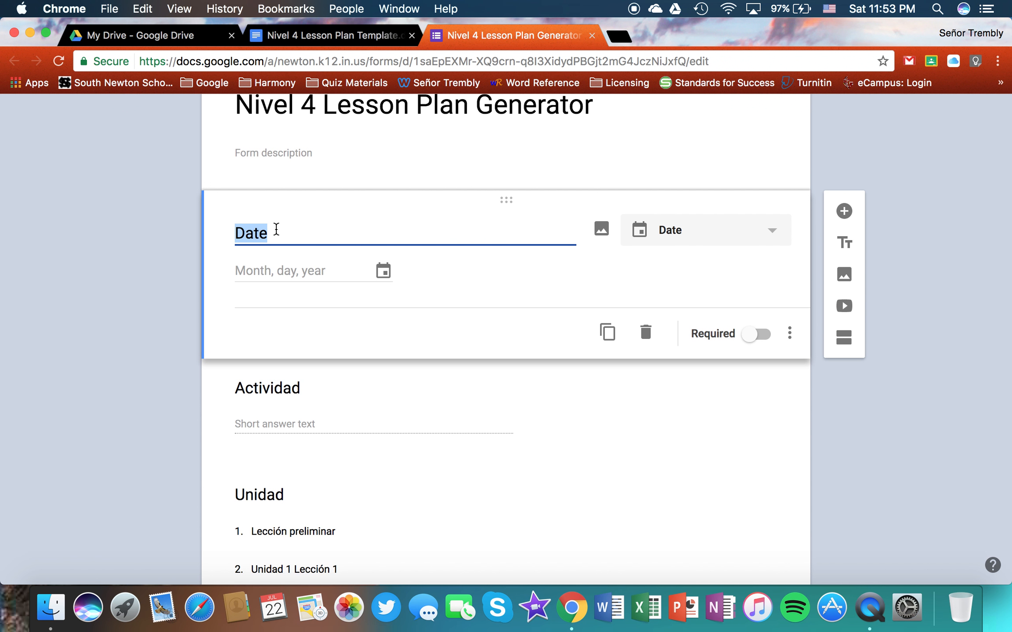
left_click(370, 382)
scroll(370, 382, "down", 5)
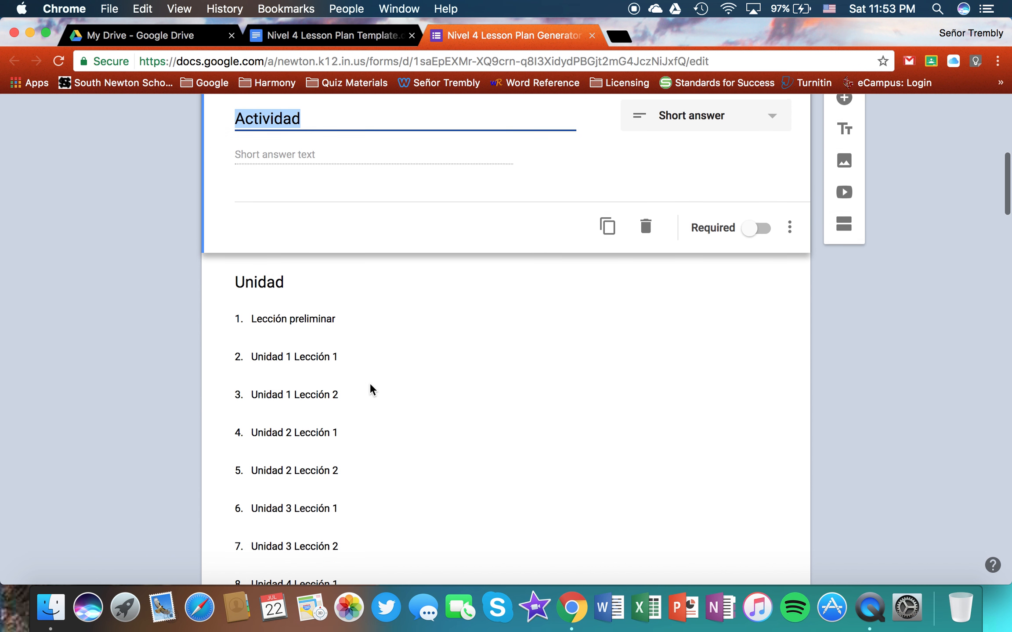
left_click(268, 285)
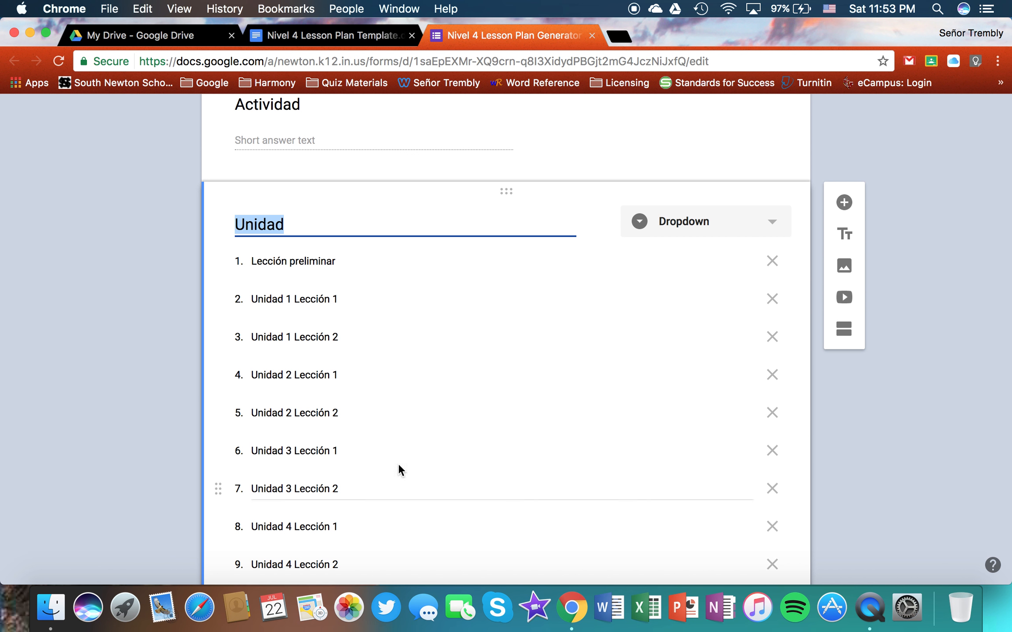
left_click(716, 235)
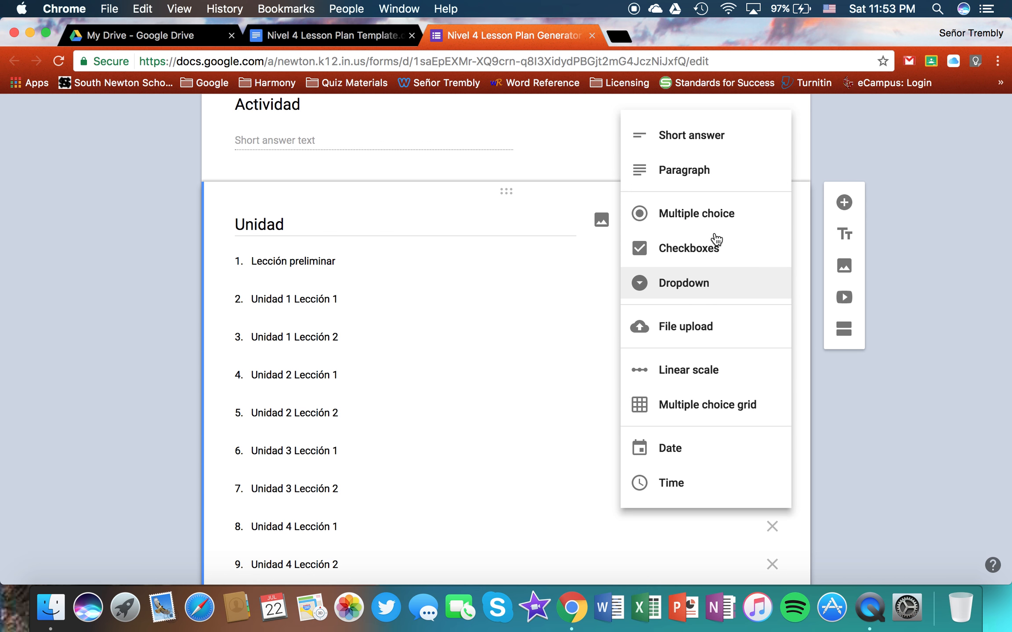
left_click(723, 285)
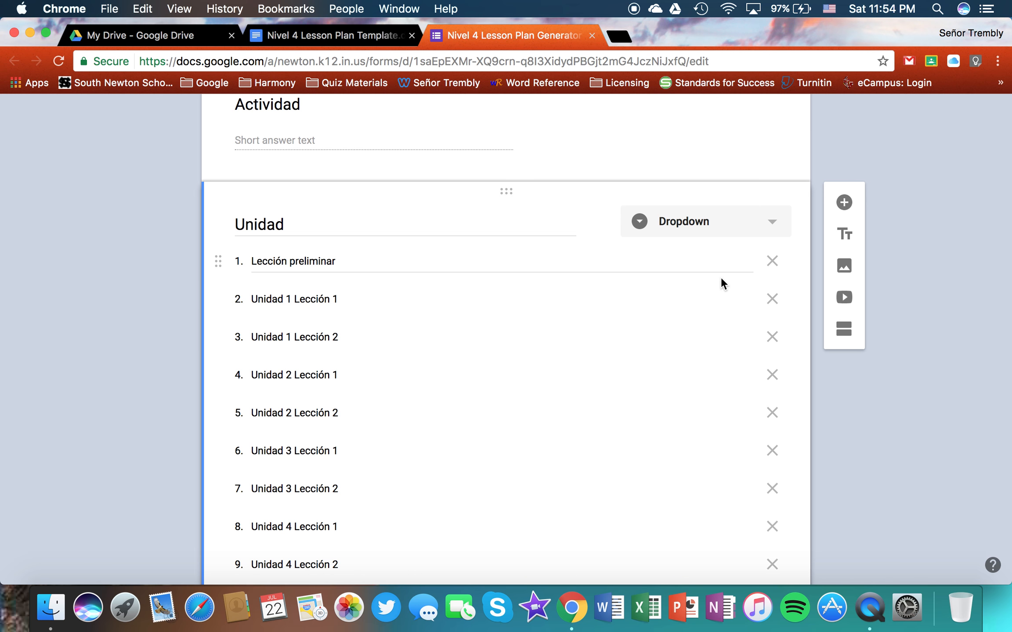
Examine the form's remaining questions, from Content Objectives to Homework, and the Standards section with its checkbox questions
scroll(666, 378, "down", 15)
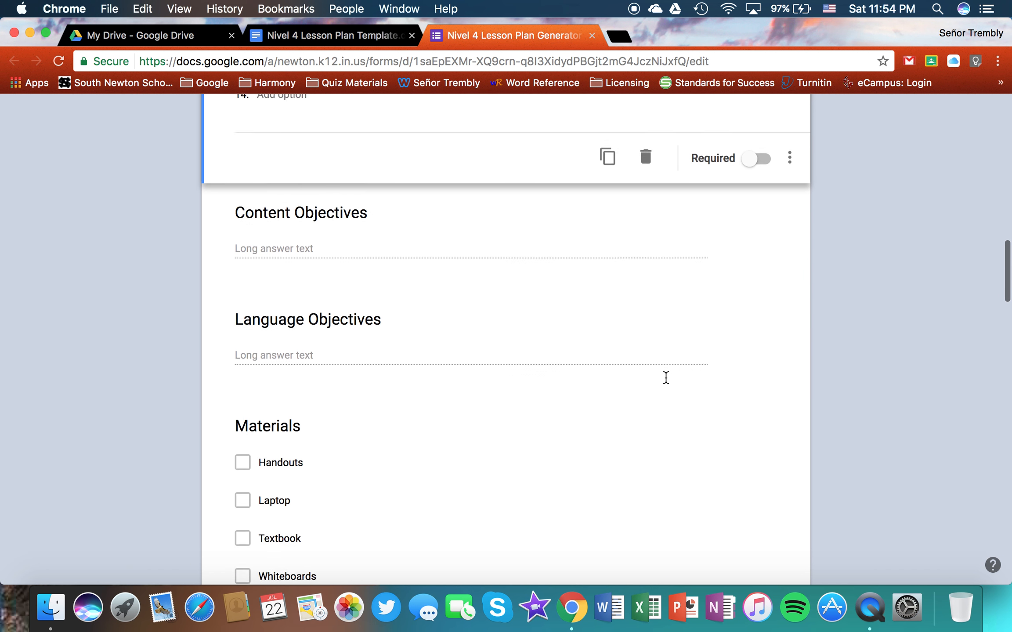
scroll(666, 378, "down", 6)
scroll(666, 378, "up", 8)
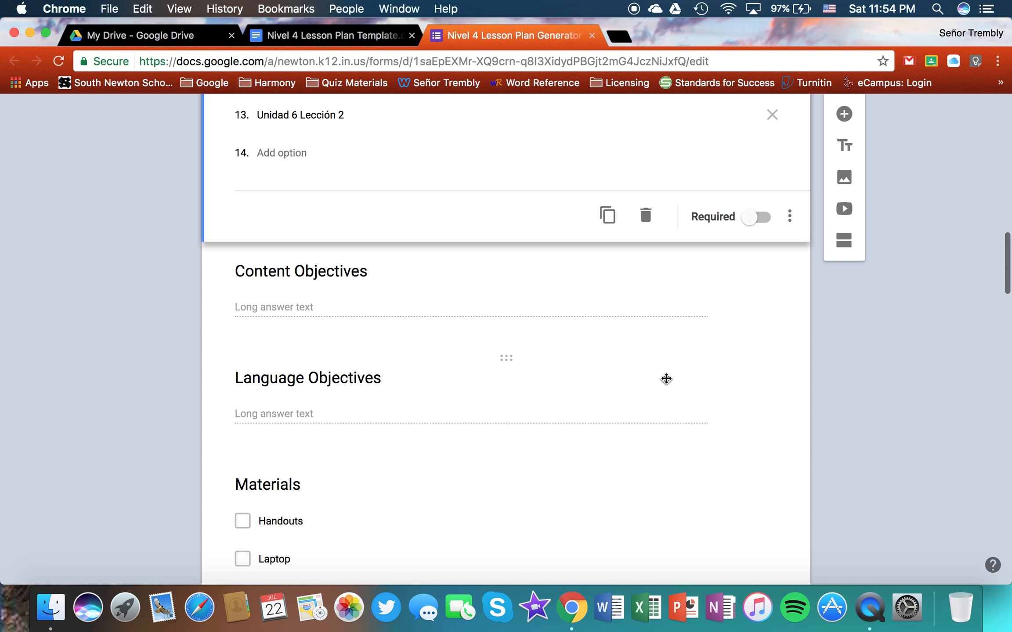
scroll(666, 378, "down", 8)
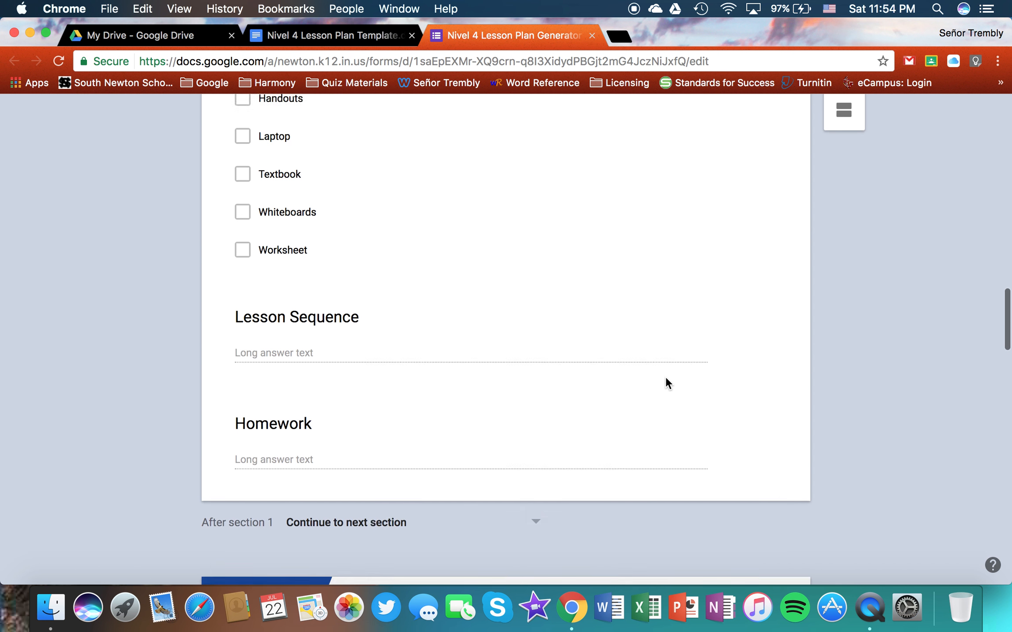
scroll(665, 383, "down", 4)
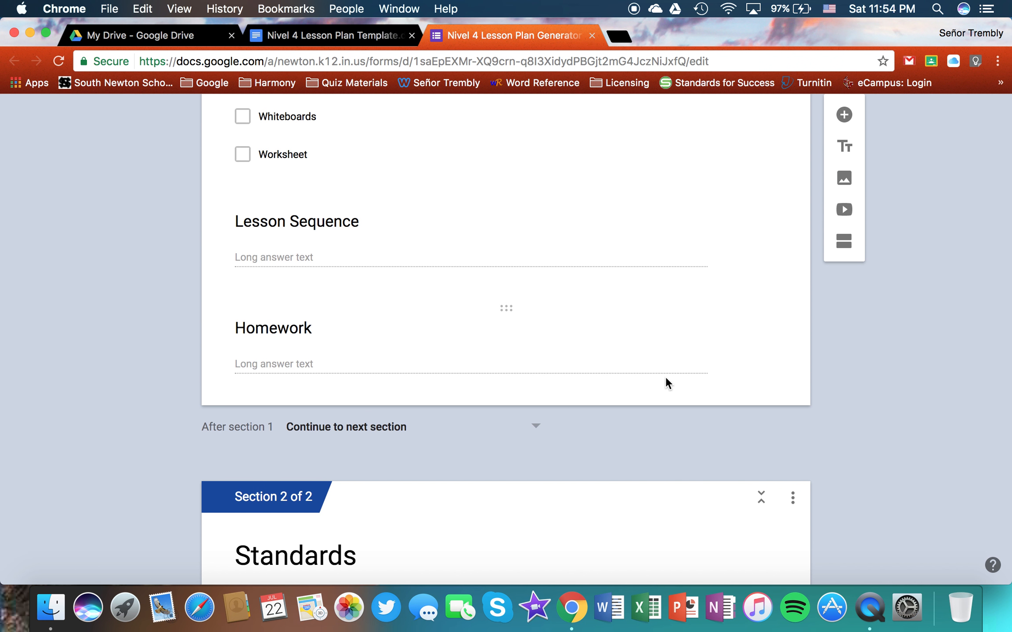
scroll(519, 446, "down", 3)
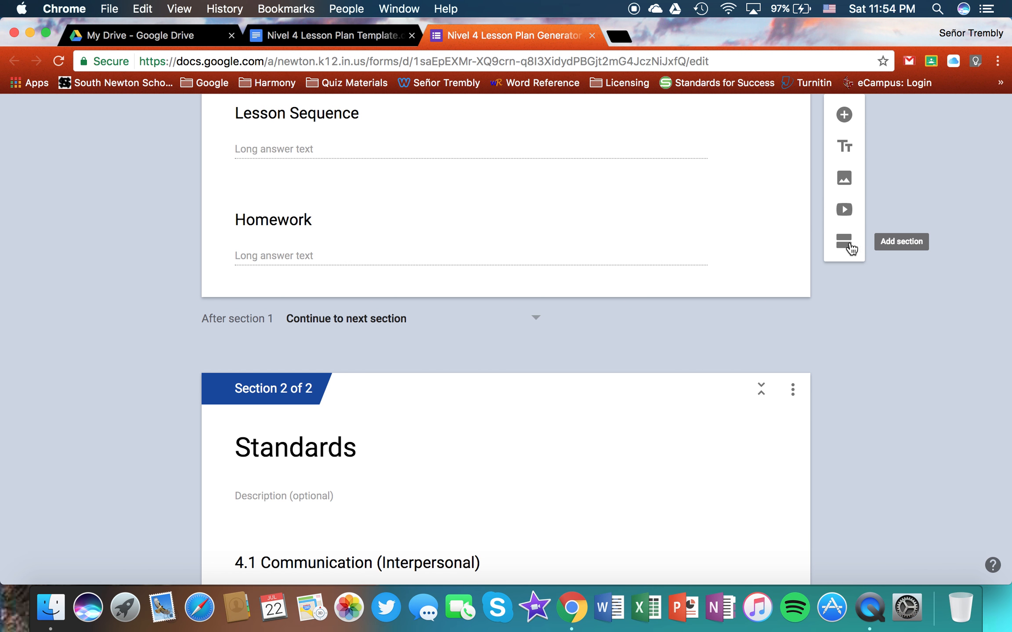
scroll(717, 315, "down", 2)
scroll(717, 314, "down", 4)
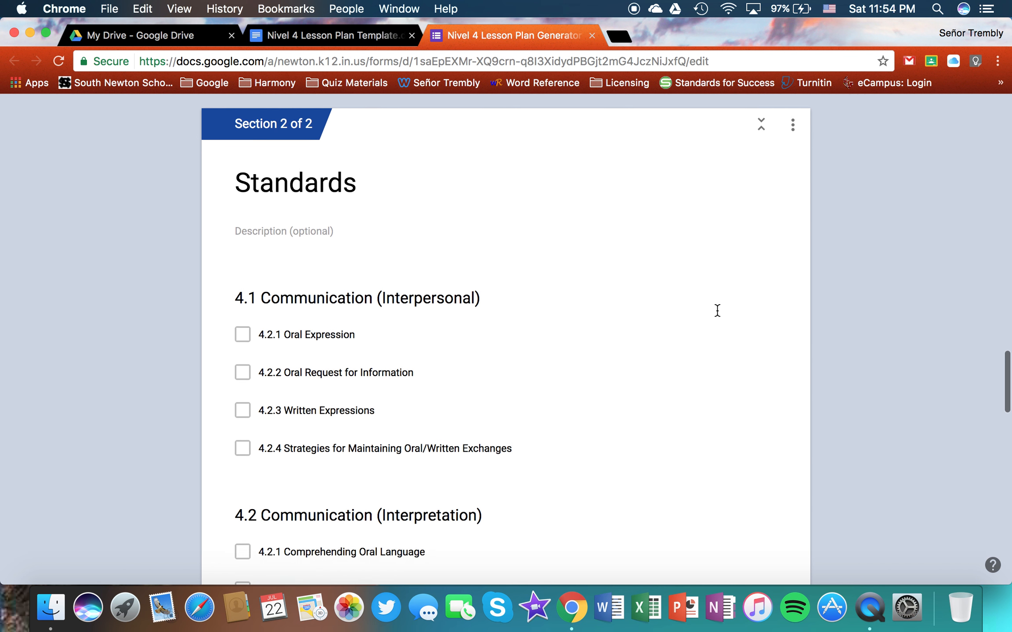
scroll(718, 310, "down", 1)
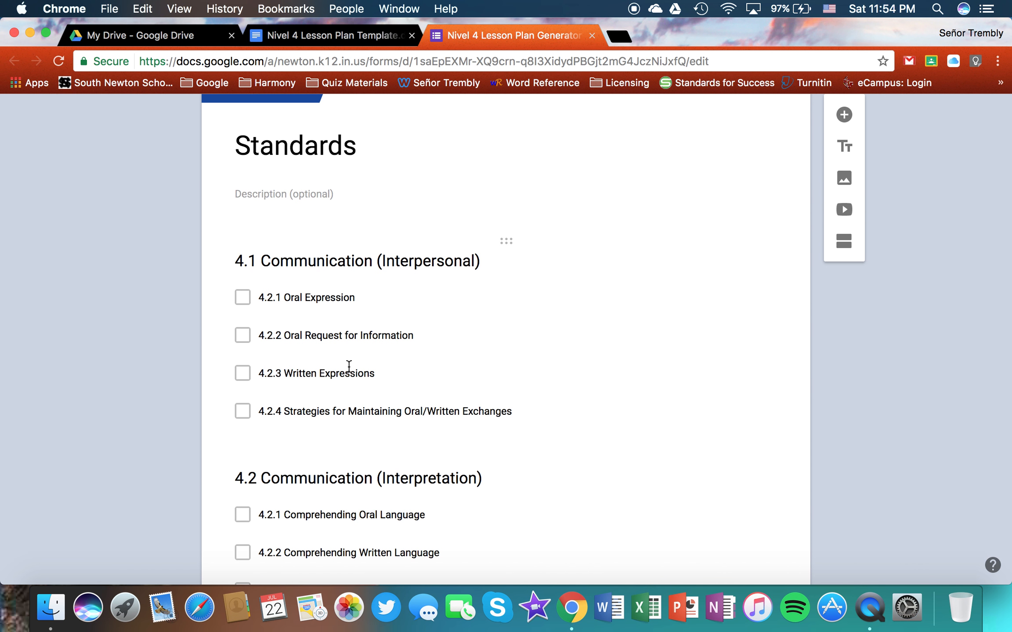
scroll(349, 366, "up", 20)
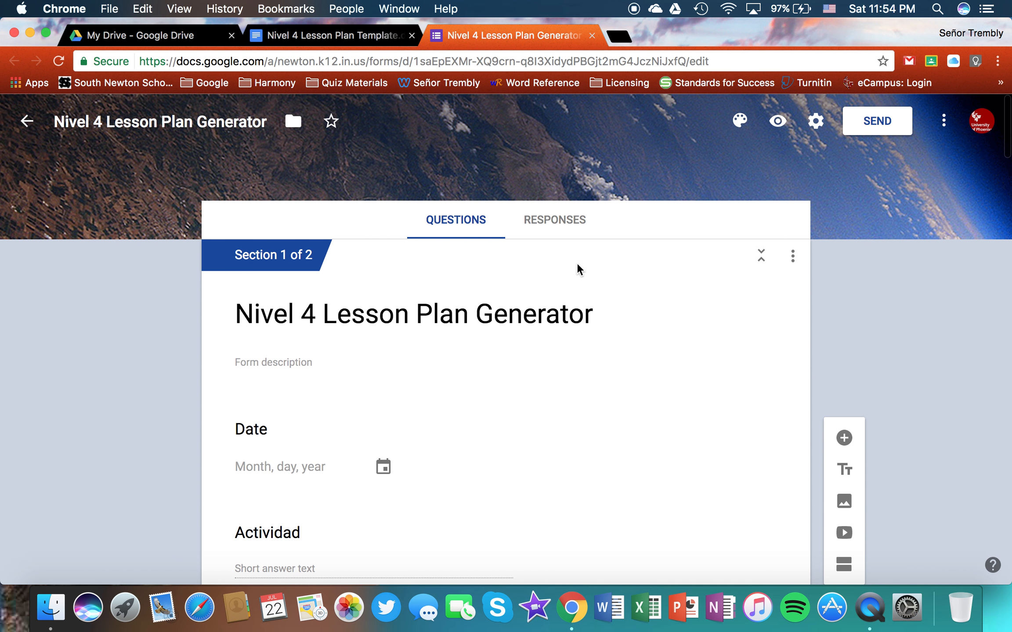
Create a new spreadsheet as the destination for the form's responses
left_click(578, 231)
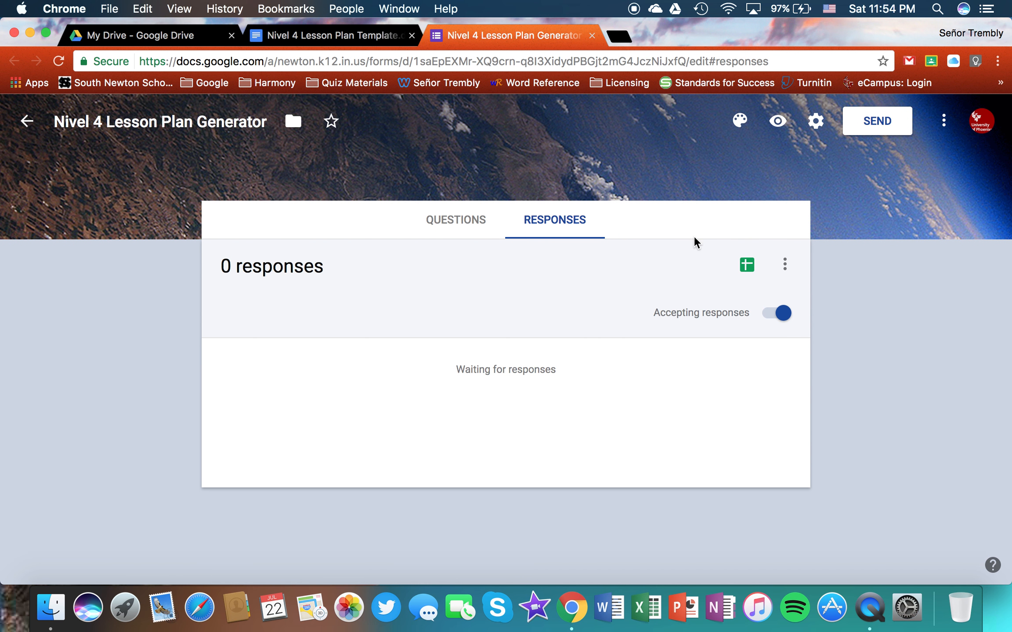
left_click(747, 264)
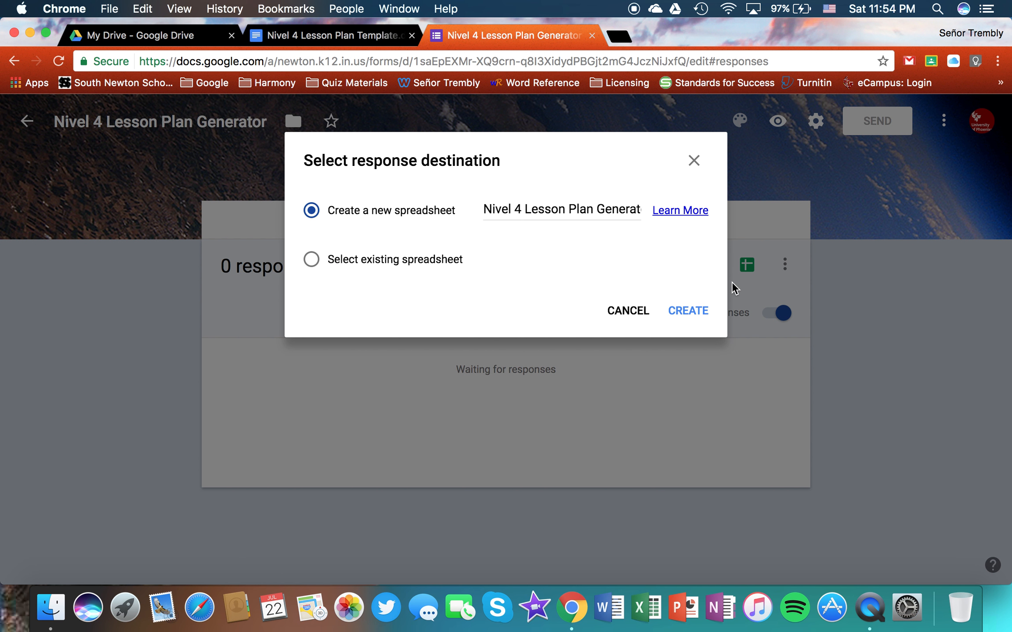
left_click(687, 310)
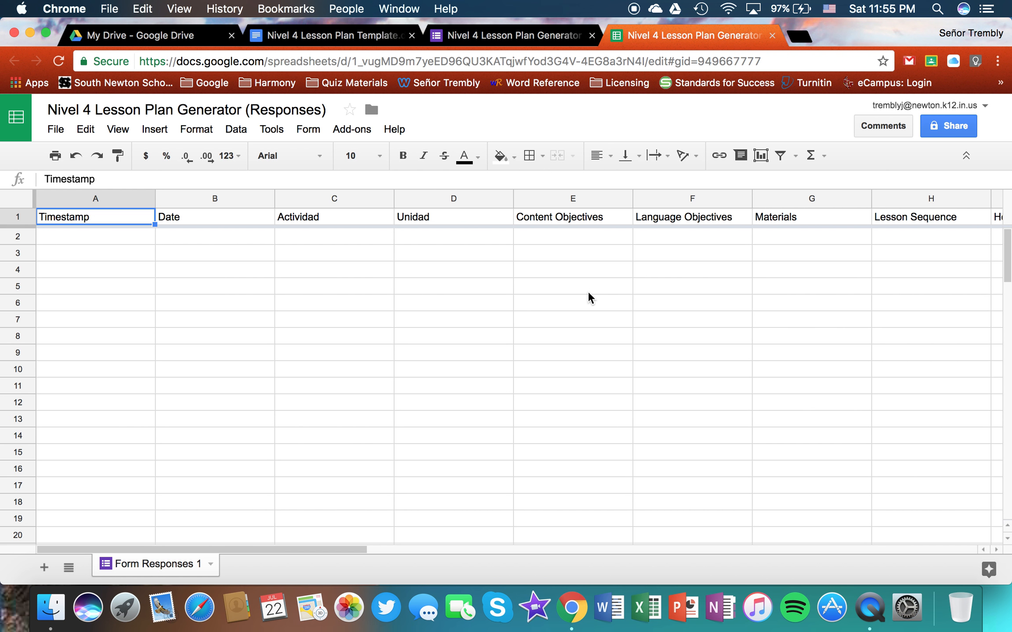
Preview the lesson plan form and answer Date with 07/22/2017 and Actividad with "Activity"
left_click(493, 44)
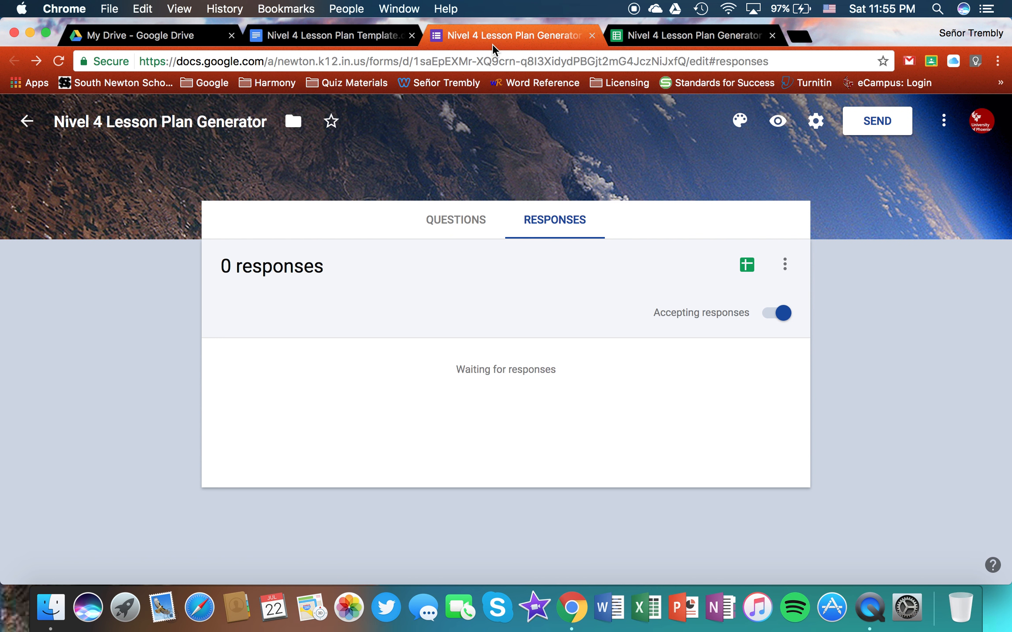
left_click(780, 127)
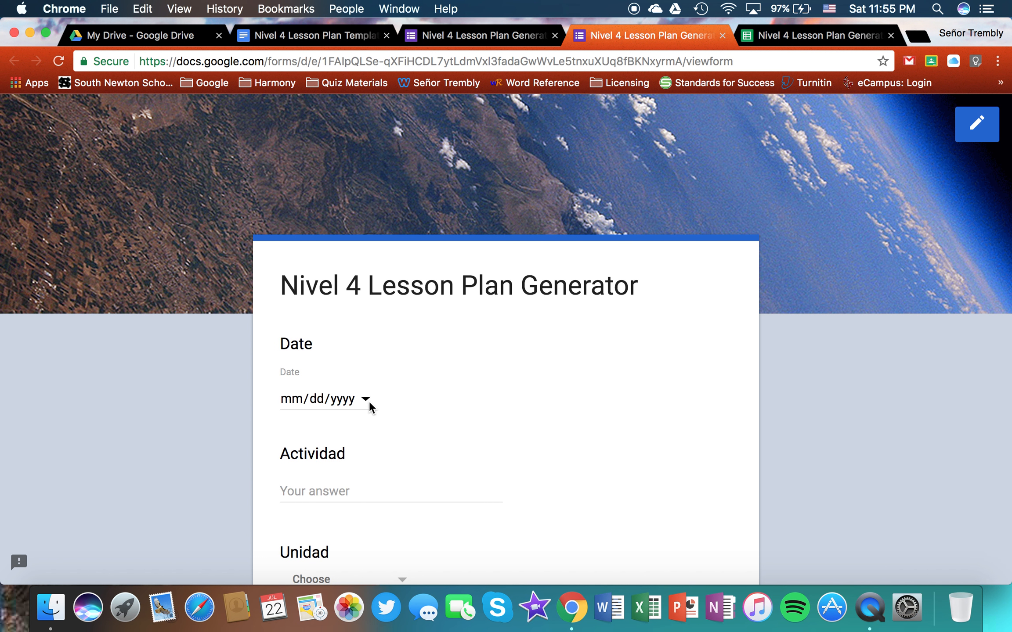
left_click(369, 400)
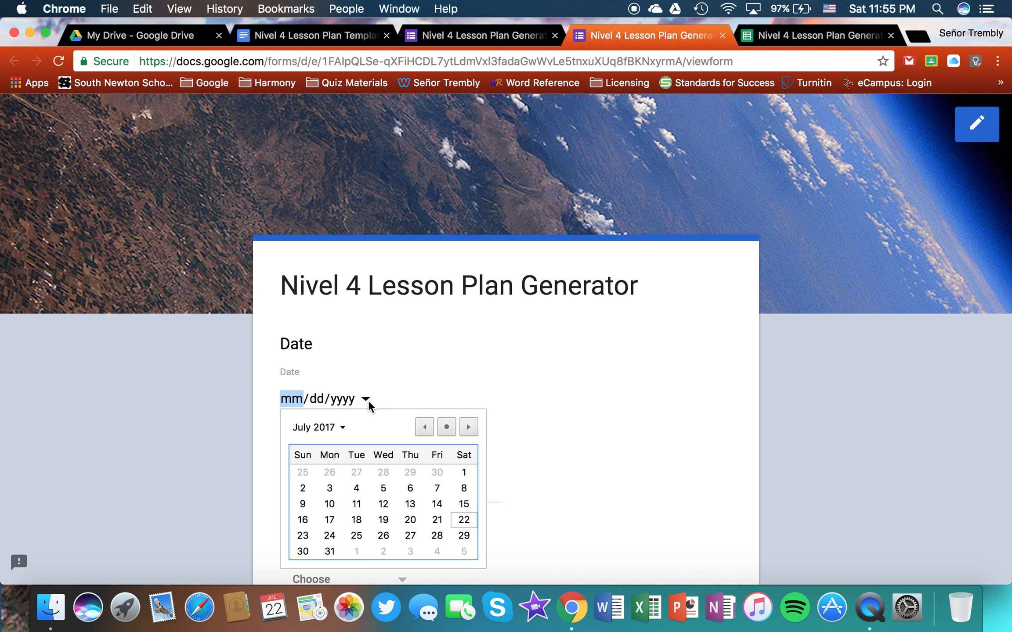
left_click(456, 524)
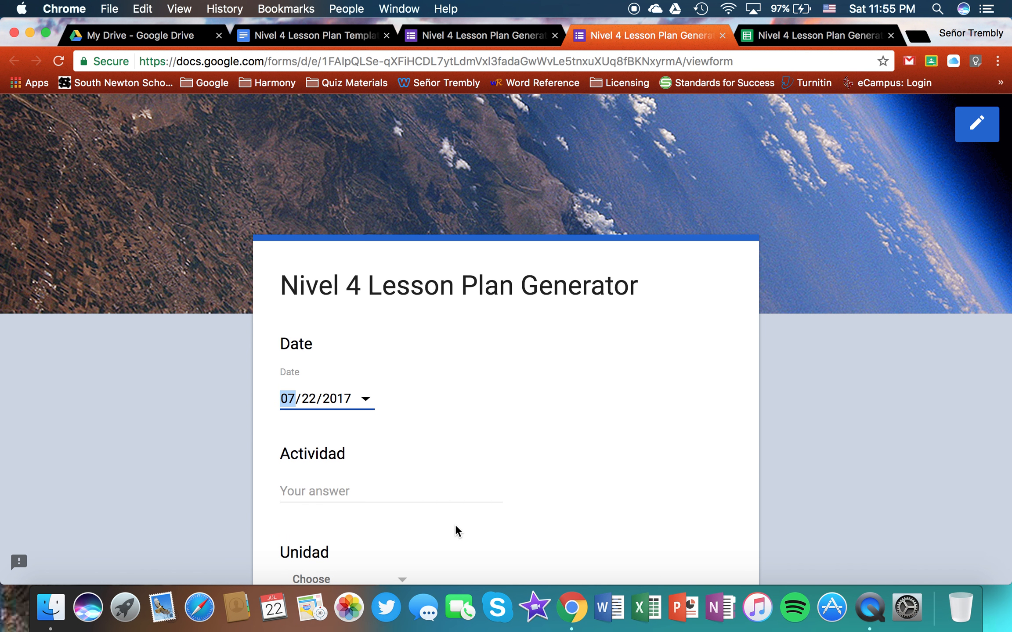
scroll(456, 524, "down", 5)
left_click(370, 366)
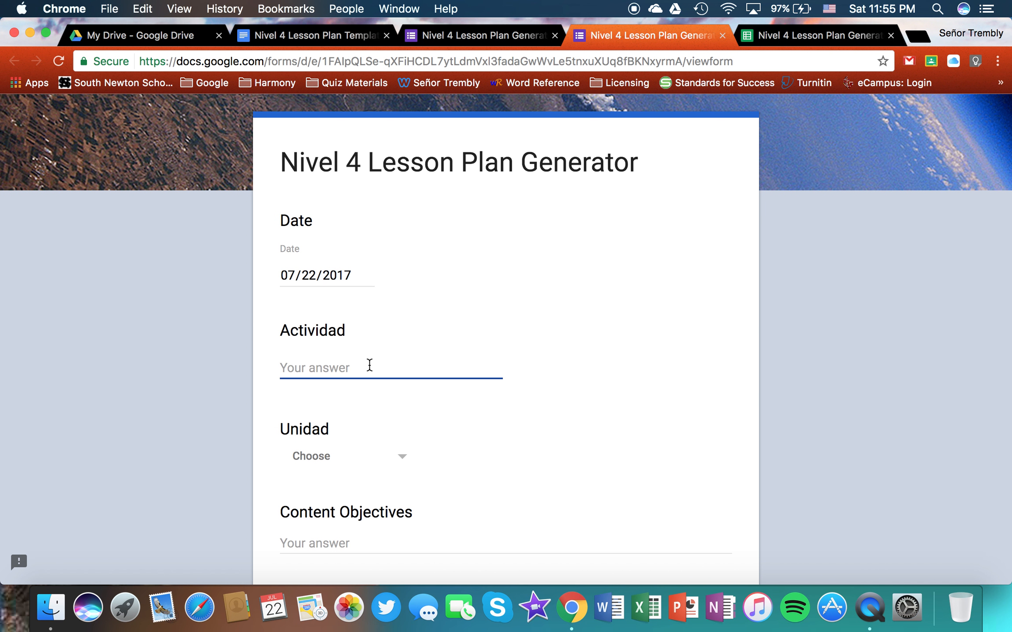
type("Activity")
Choose Lección preliminar as the answer to the Unidad question
scroll(506, 338, "down", 3)
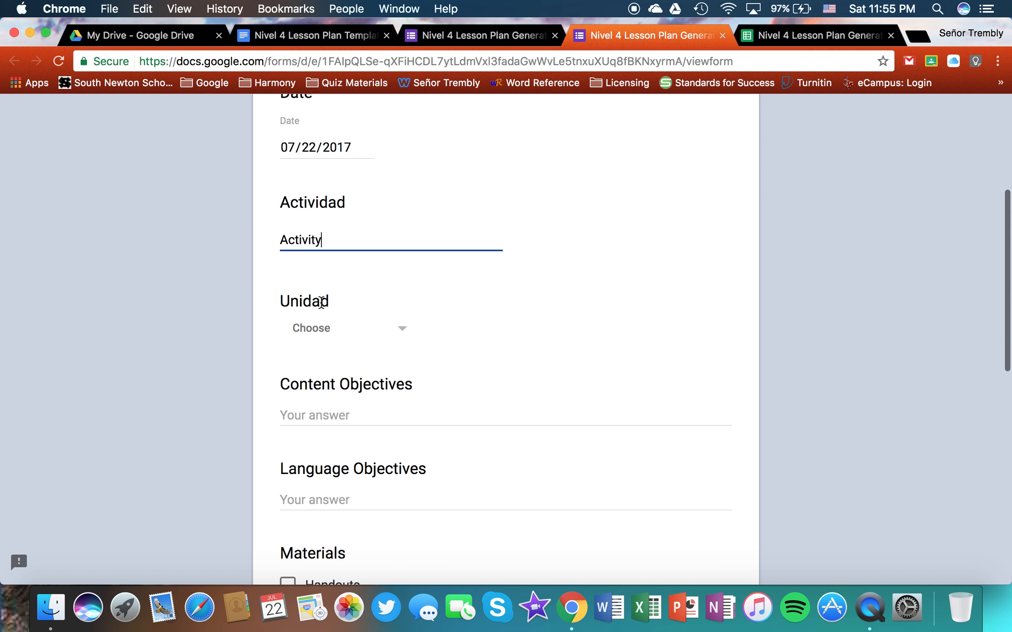
left_click(355, 327)
left_click(377, 156)
left_click(347, 342)
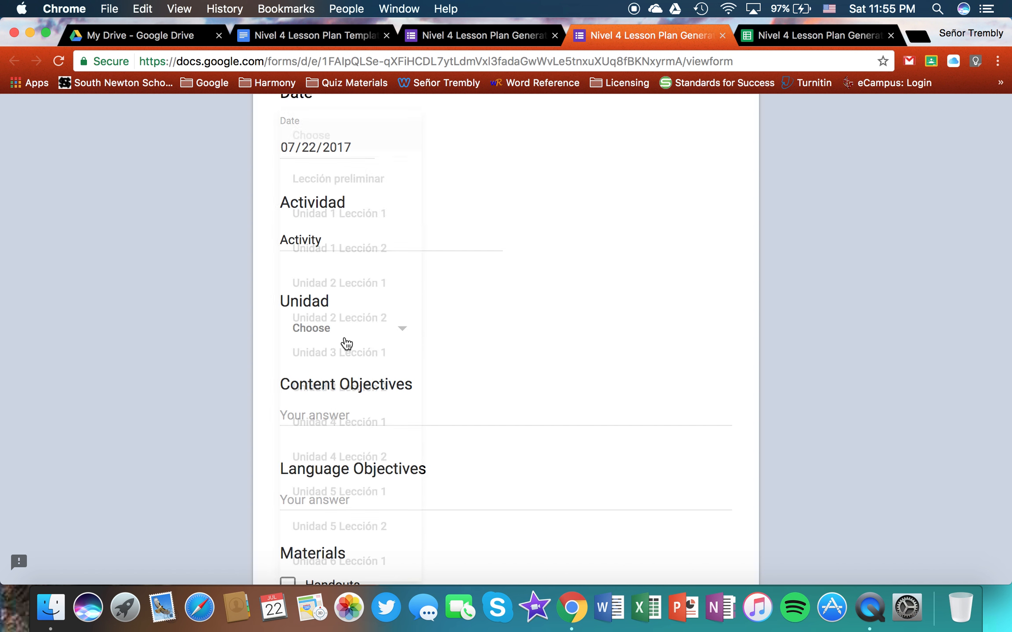
left_click(383, 186)
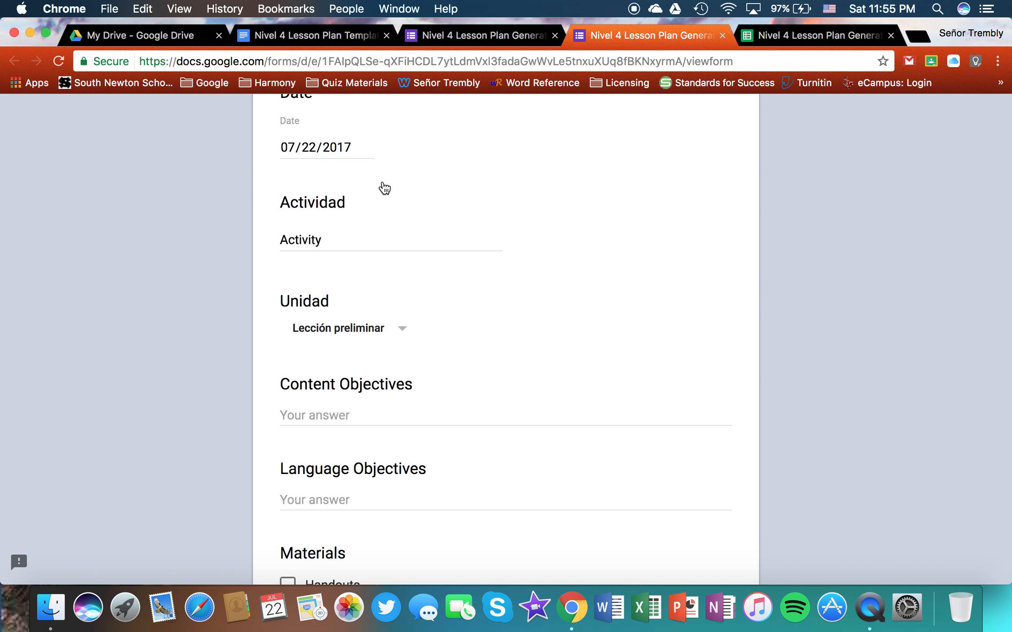
Fill in Content Objectives with "Content Objectives" and Language Objectives with "Language Objectives"
left_click(411, 411)
type("Content Objectives")
key("Tab")
type("Language Objectives")
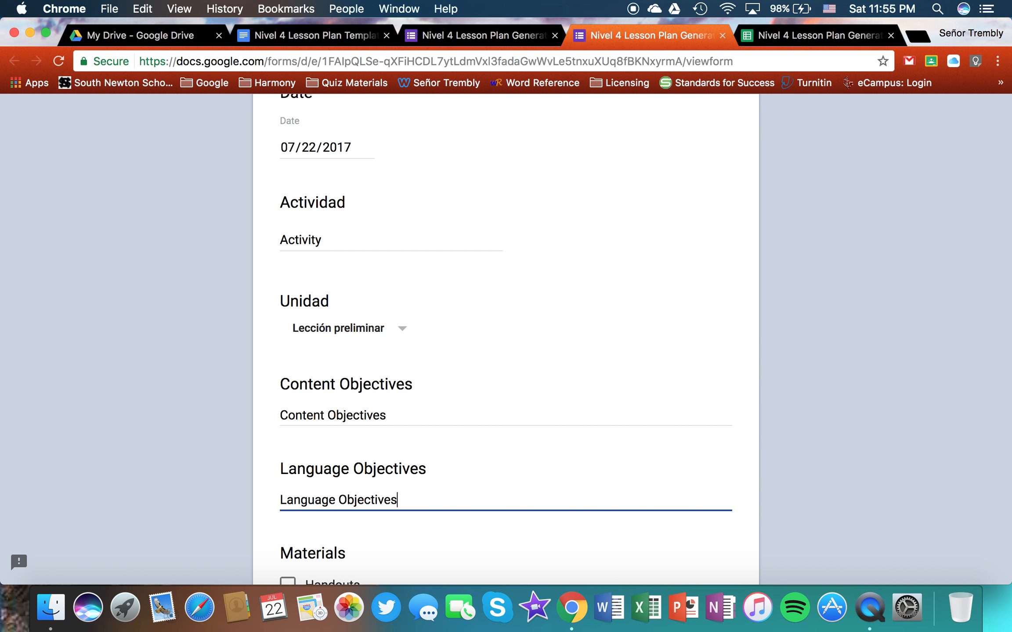
Select Laptop, Textbook and Worksheet as the lesson's Materials
scroll(347, 259, "down", 5)
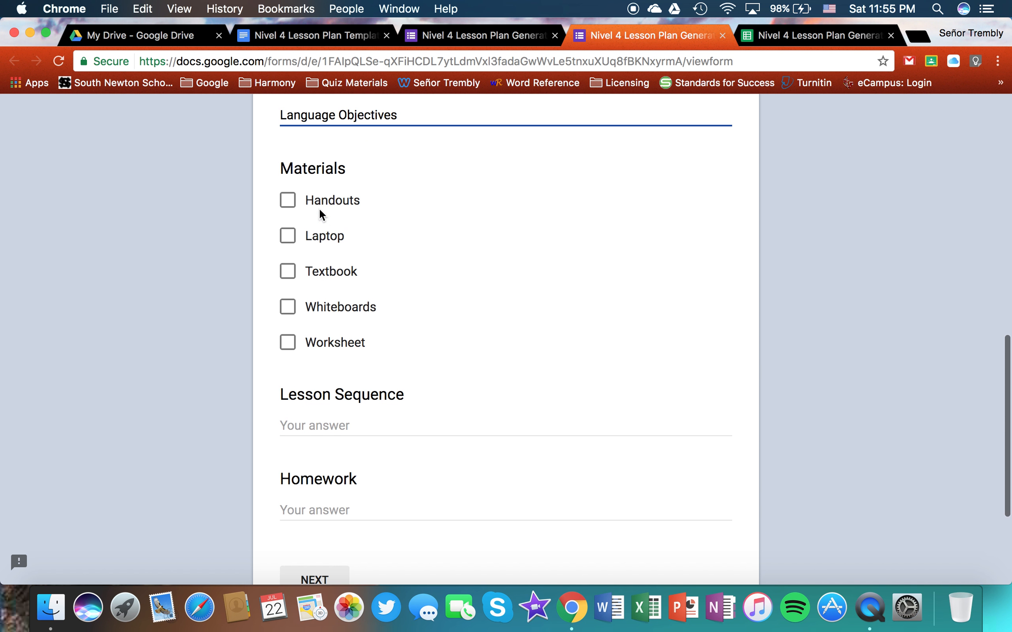
left_click(288, 272)
left_click(288, 342)
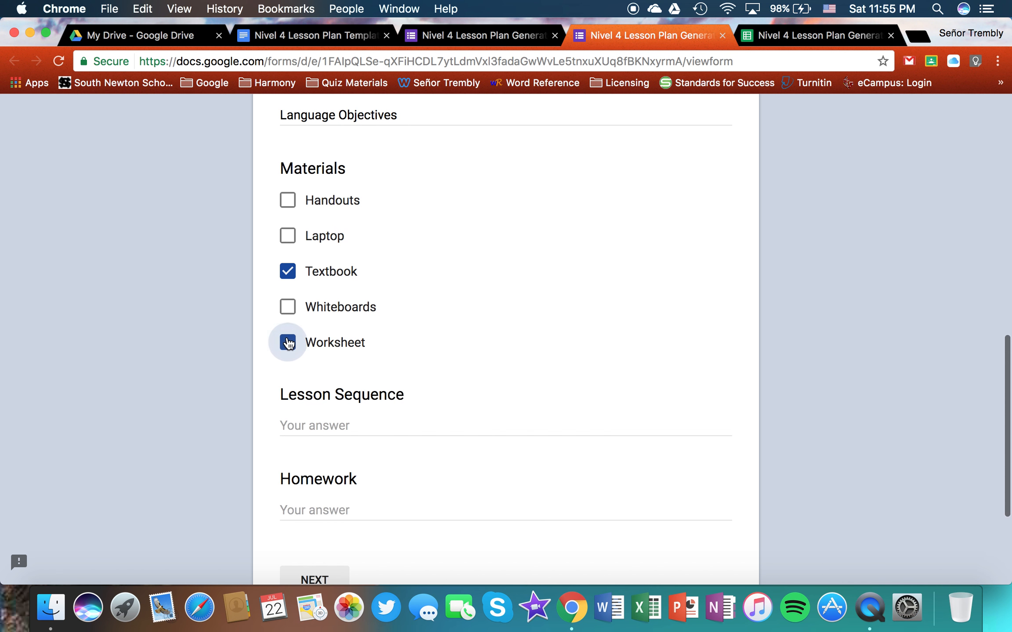
left_click(287, 235)
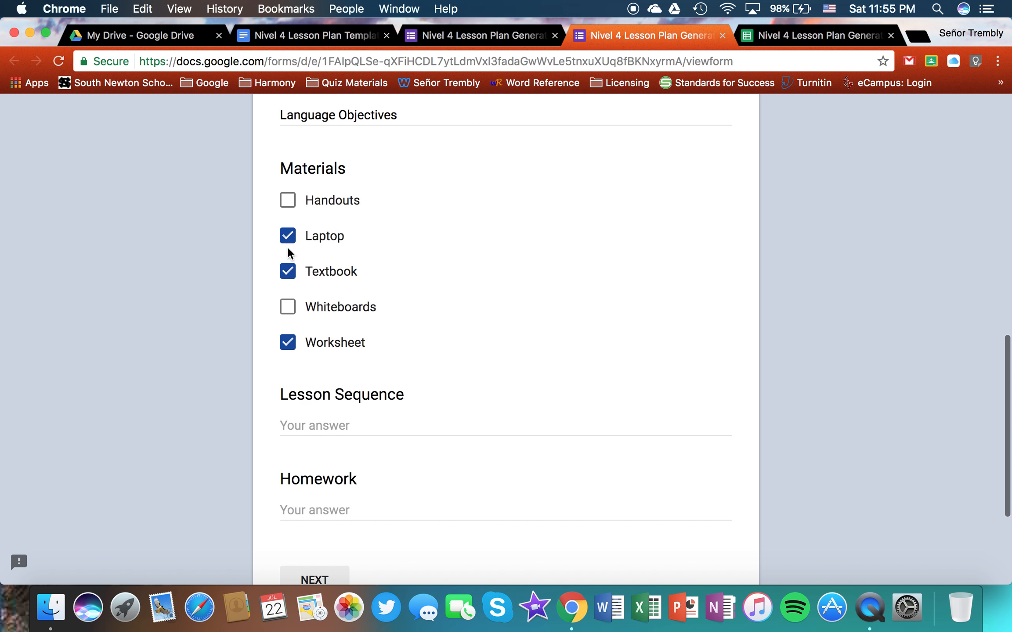
Start the Lesson Sequence answer with the line "Bell Ringer - greet three students you haven't talked to this week."
left_click(399, 430)
type("Bell ")
type("Ring")
key("BackSpace")
type("nger - ")
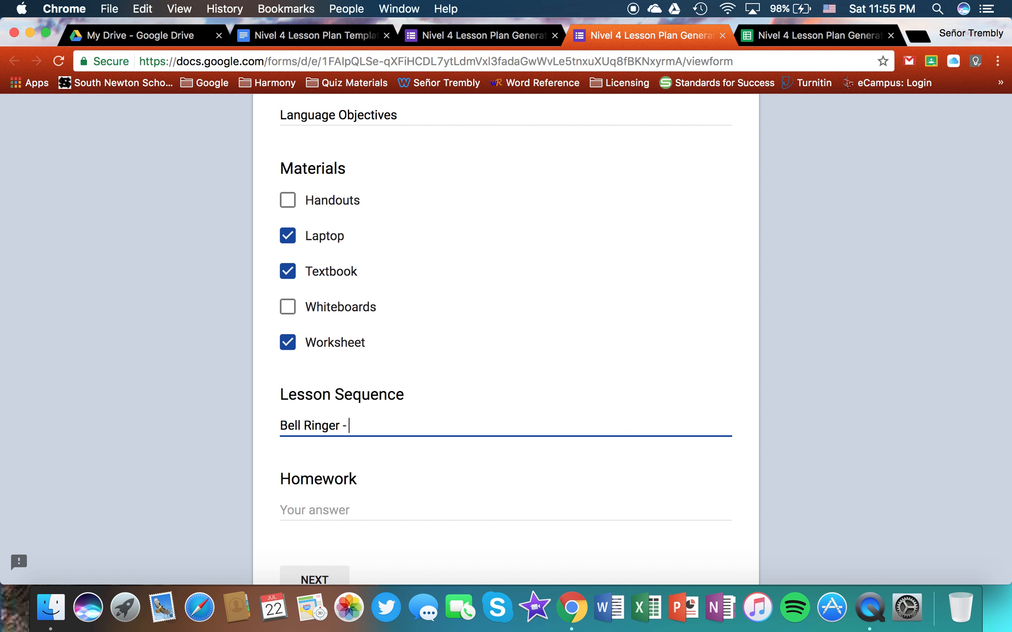
type("greet three setudn")
key("BackSpace")
key("BackSpace")
key("BackSpace")
key("BackSpace")
type("tudnet")
key("BackSpace")
key("BackSpace")
key("BackSpace")
type("ents ")
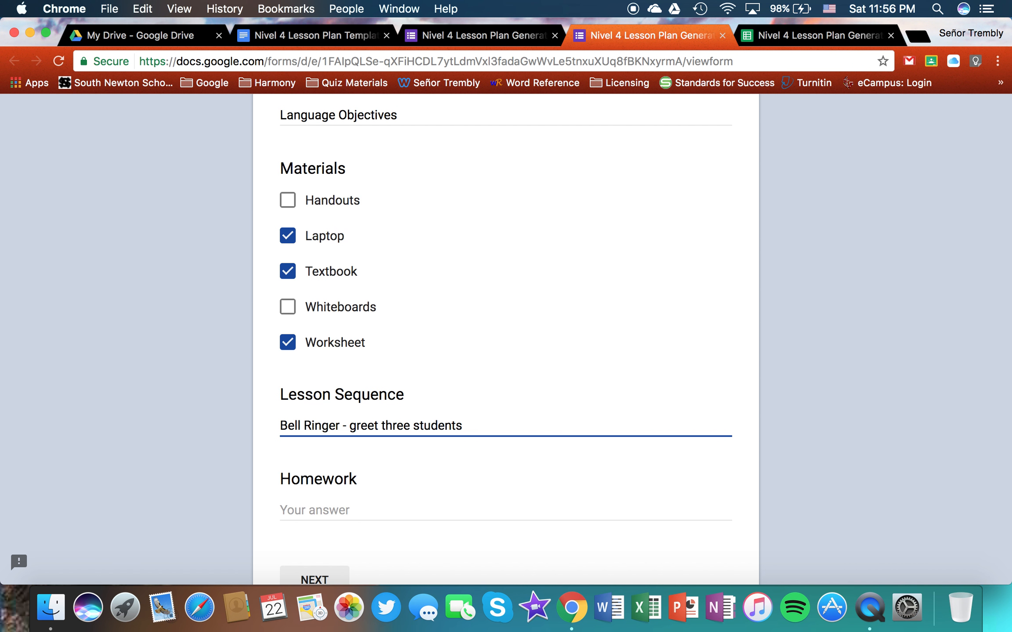
type("you haven't talked to this")
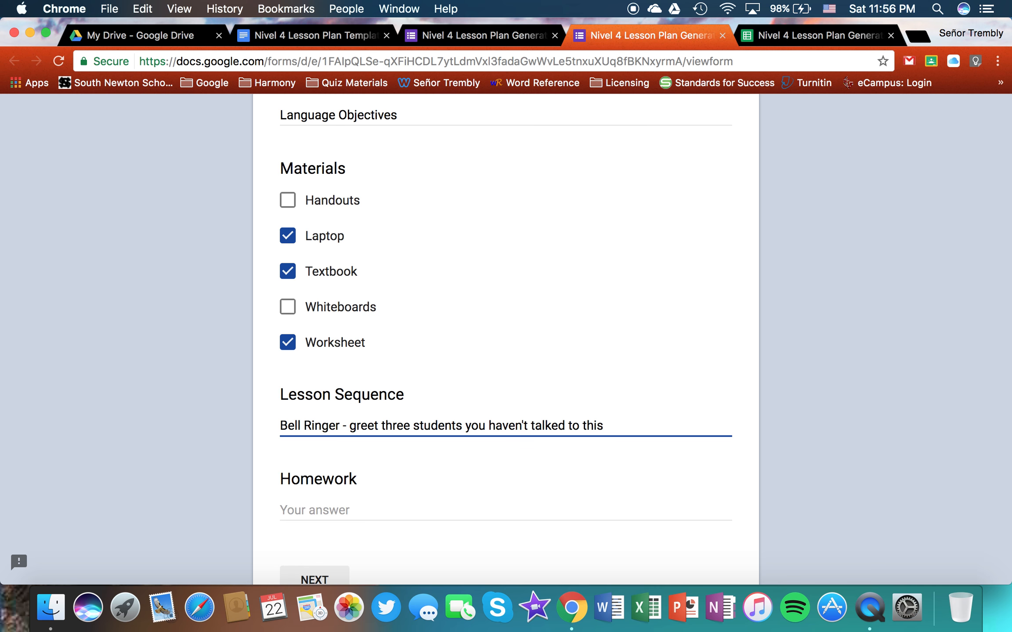
type("week.")
Add a second line to Lesson Sequence reading "Make sure to have your homework out to be checked."
key("Return")
type("Make ")
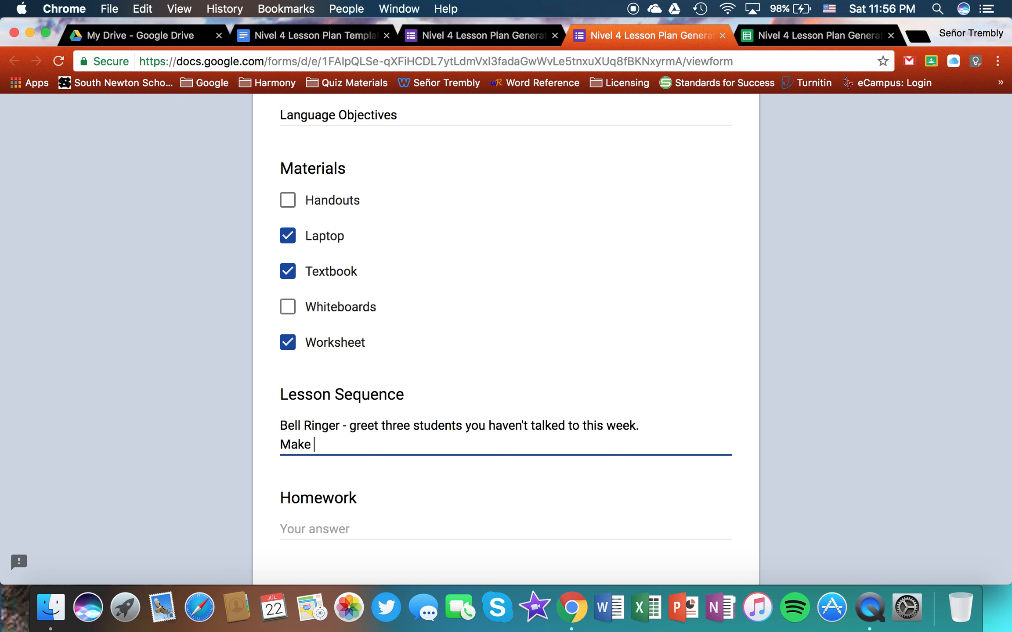
type("sure to have ou")
key("BackSpace")
key("BackSpace")
type("your ")
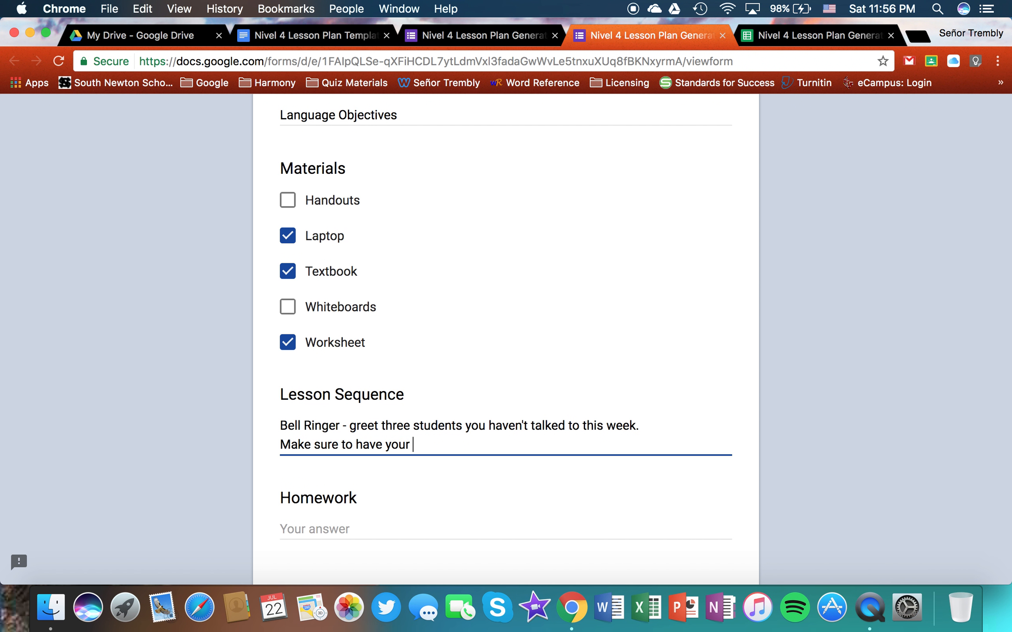
type("homework out")
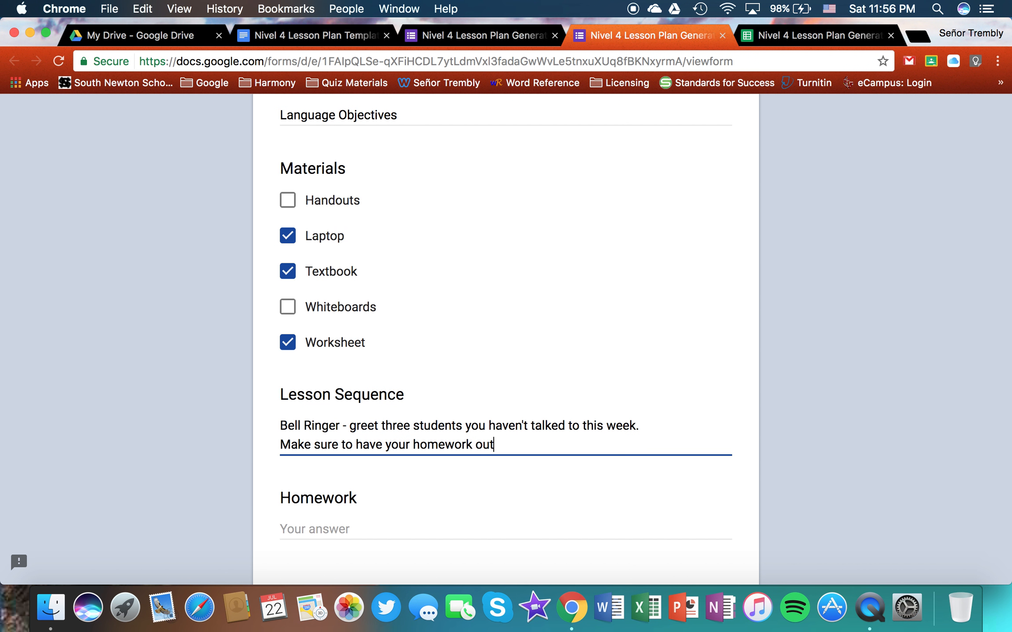
type(" to be checked.")
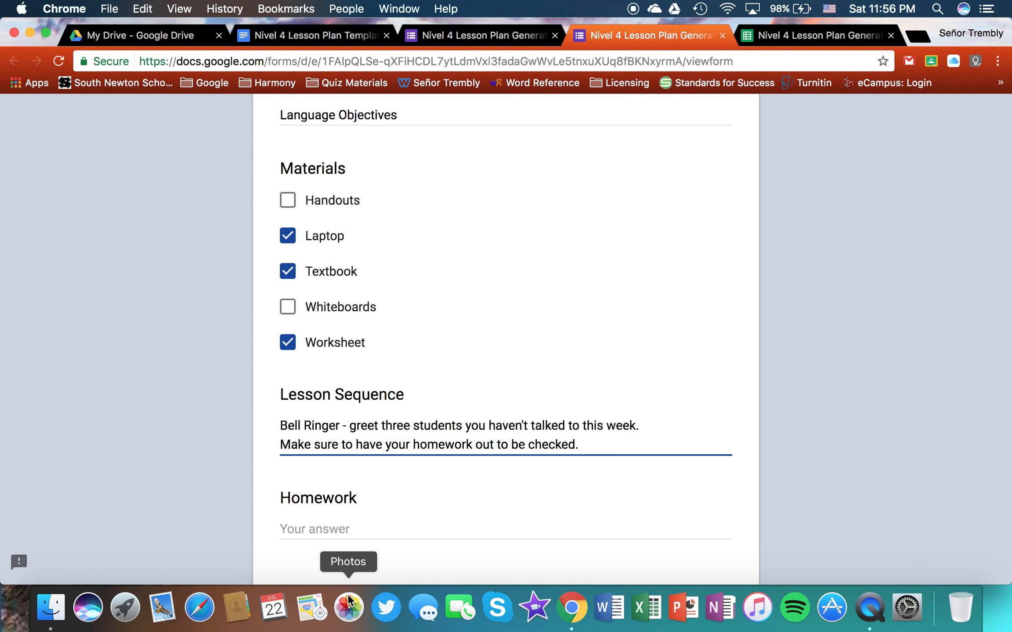
Answer Homework with "None." and continue to the Standards section of the form
left_click(359, 532)
type("Homewo")
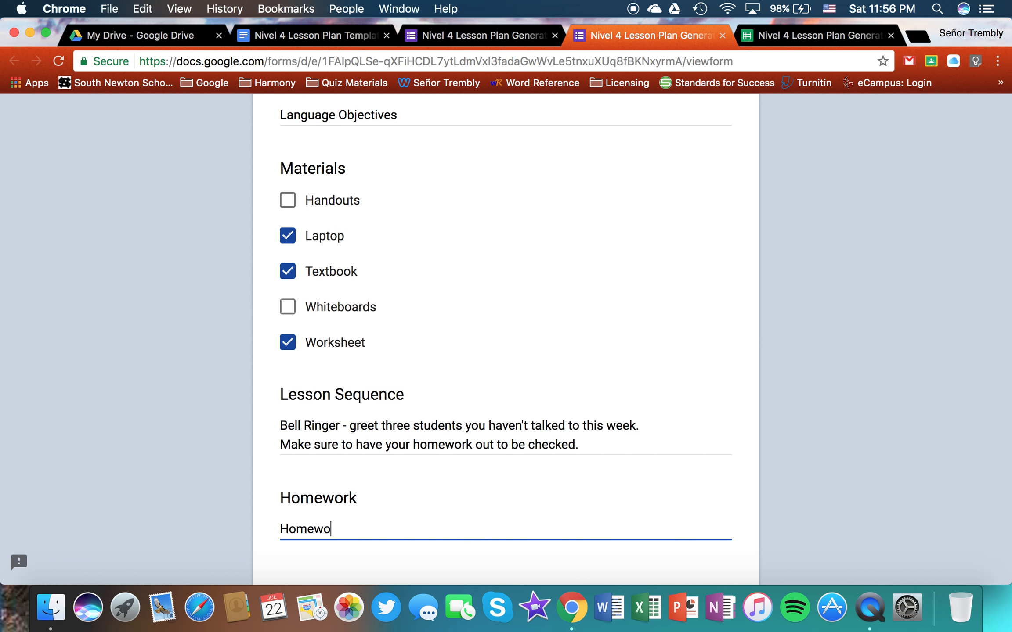
key("BackSpace")
key("BackSpace")
key("BackSpace")
key("BackSpace")
key("BackSpace")
key("BackSpace")
type("None.")
scroll(450, 580, "down", 5)
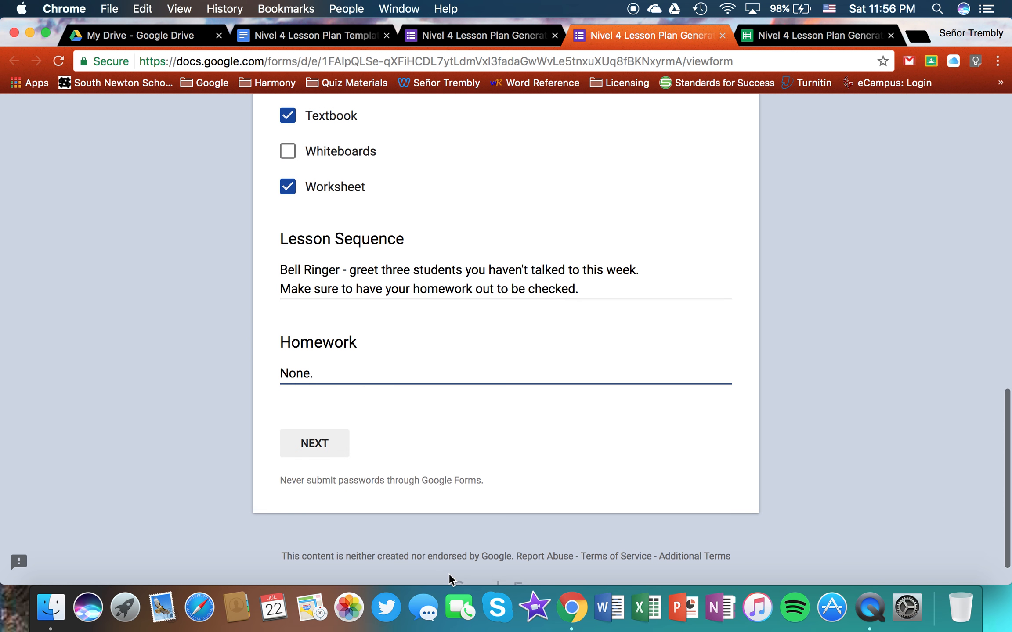
scroll(449, 579, "up", 10)
scroll(446, 580, "down", 12)
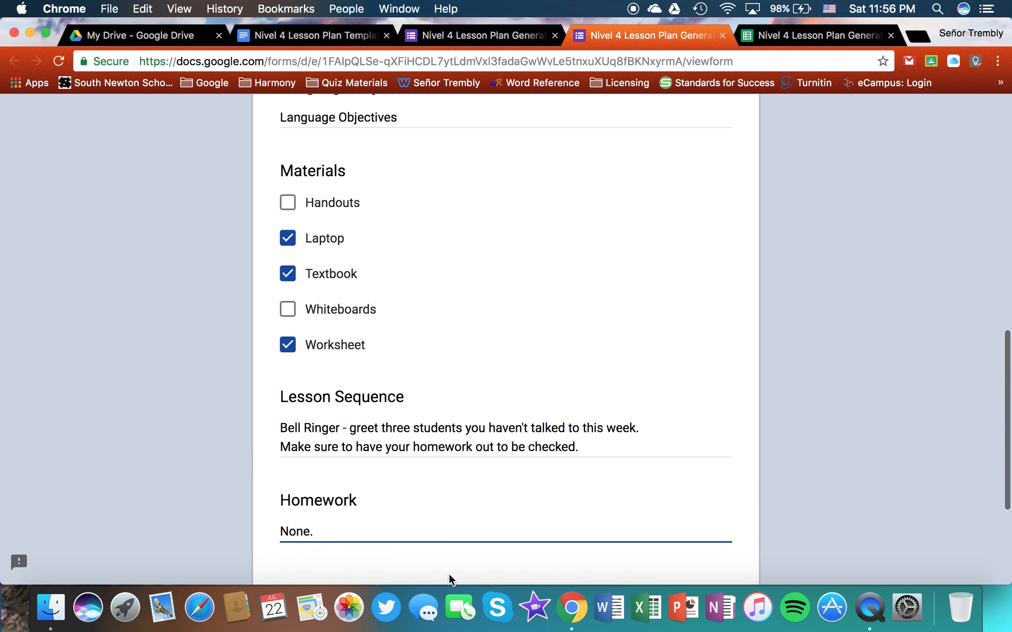
left_click(303, 425)
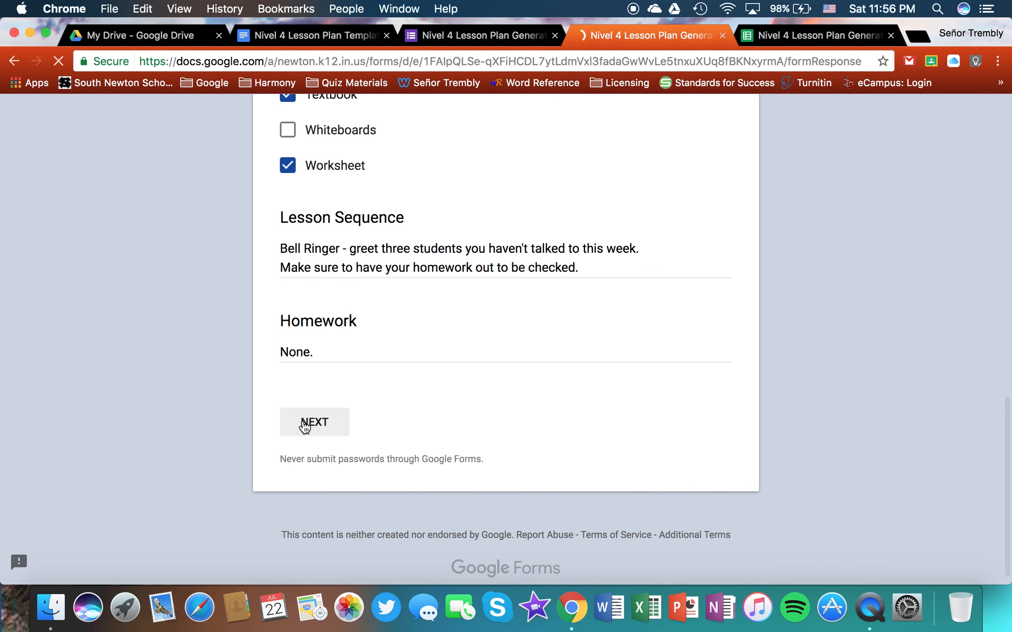
Select Oral Expression and Written Expressions under standard 4.1, and Comprehending Oral Language and Comprehending Written Language under 4.2
left_click(295, 420)
left_click(291, 493)
scroll(292, 498, "down", 5)
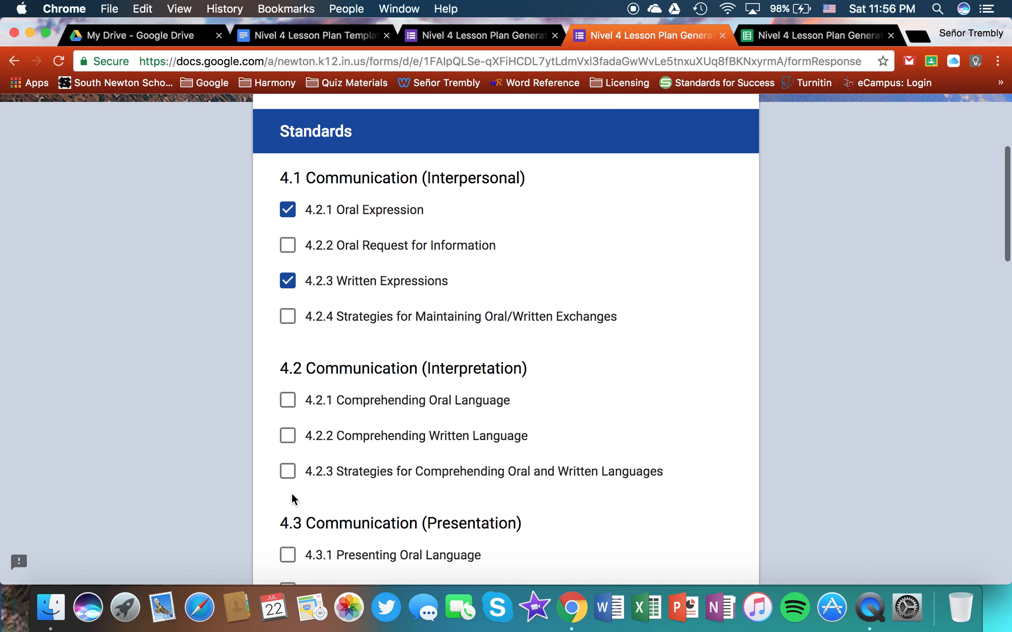
left_click(288, 401)
left_click(290, 437)
Look through the remaining standards up to 4.8 Communities and submit the form response
scroll(294, 439, "down", 20)
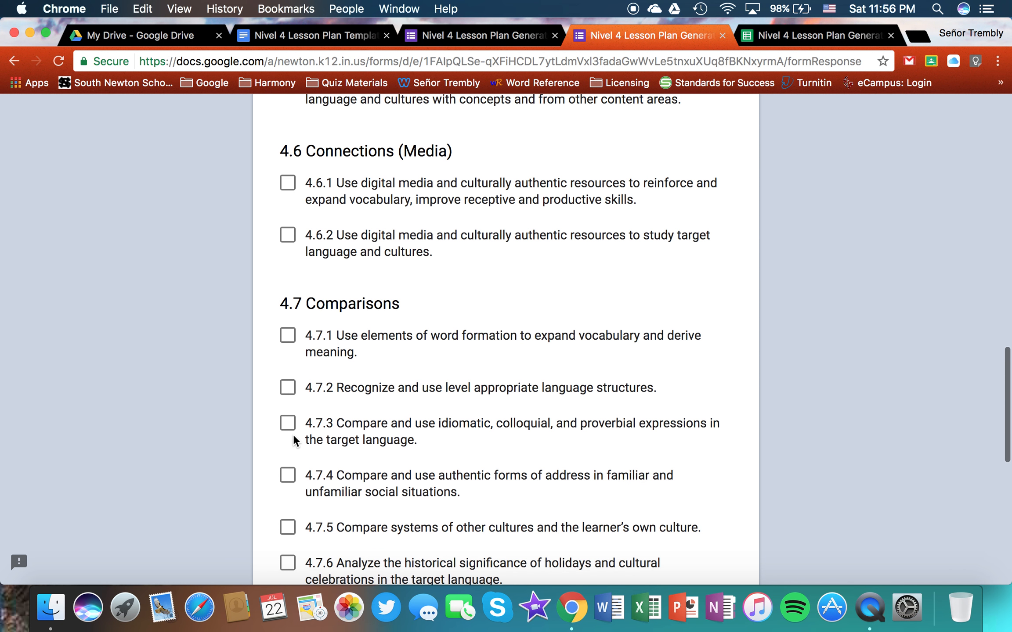
scroll(294, 439, "down", 6)
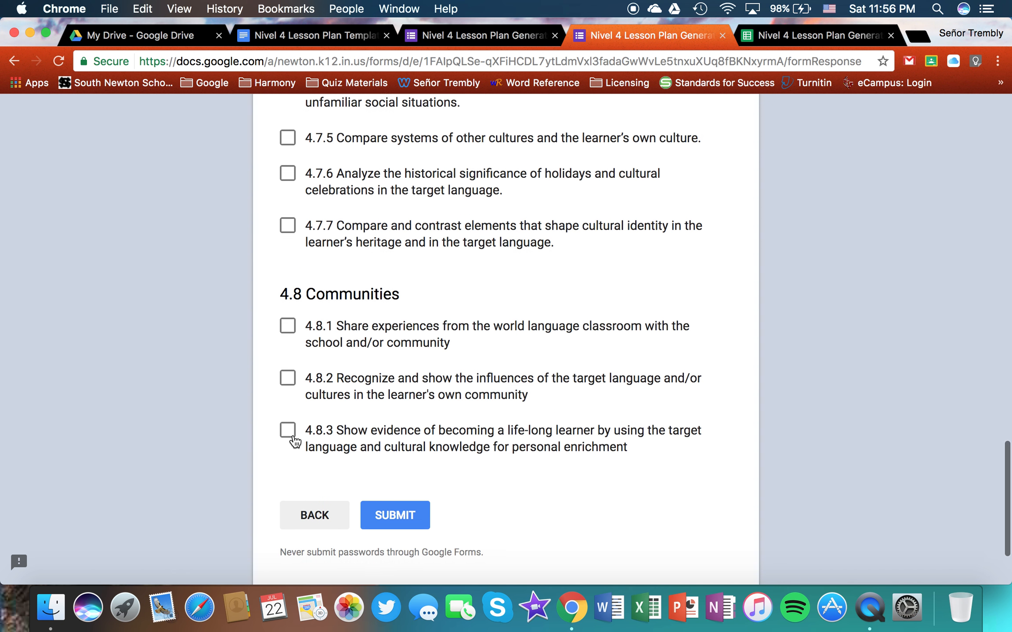
scroll(296, 441, "down", 1)
scroll(294, 441, "up", 20)
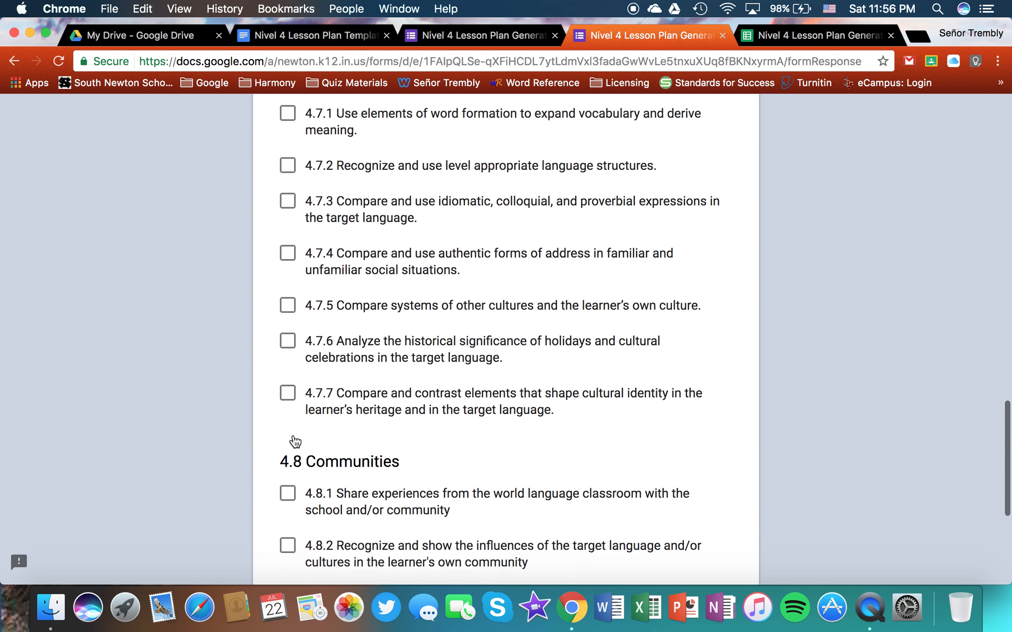
scroll(295, 441, "down", 20)
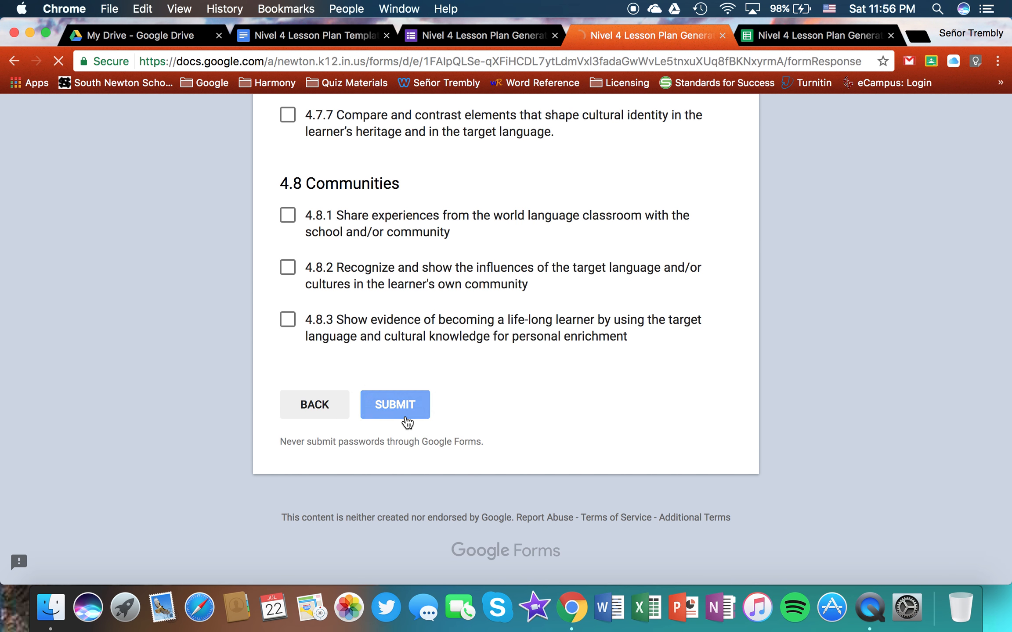
left_click(407, 421)
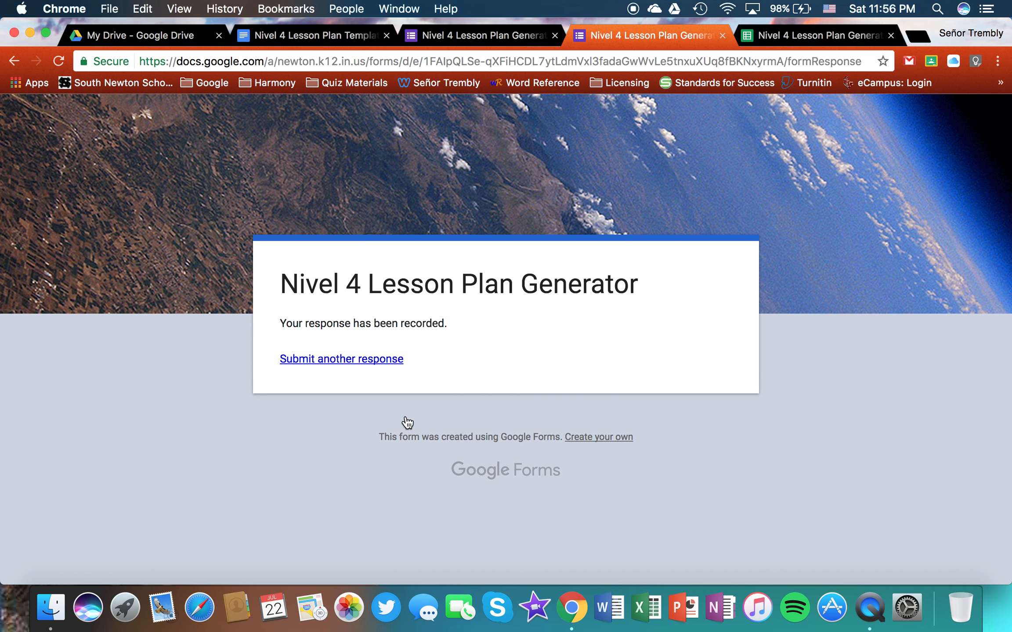
Switch to the Nivel 4 Lesson Plan Generator (Responses) spreadsheet and launch the AutoCrat add-on
left_click(812, 37)
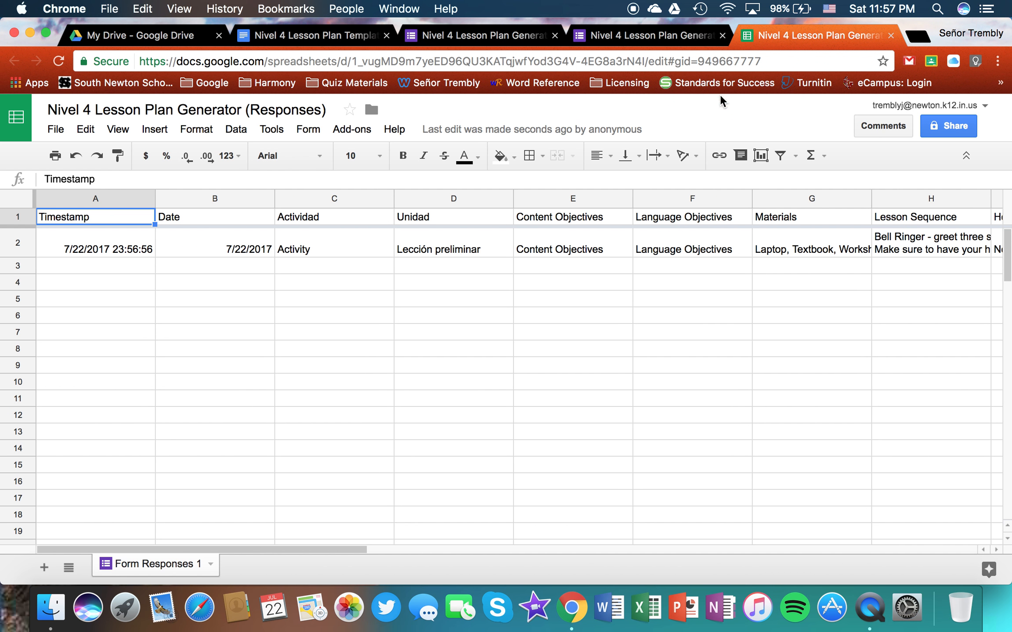
left_click(368, 134)
mouse_move(371, 157)
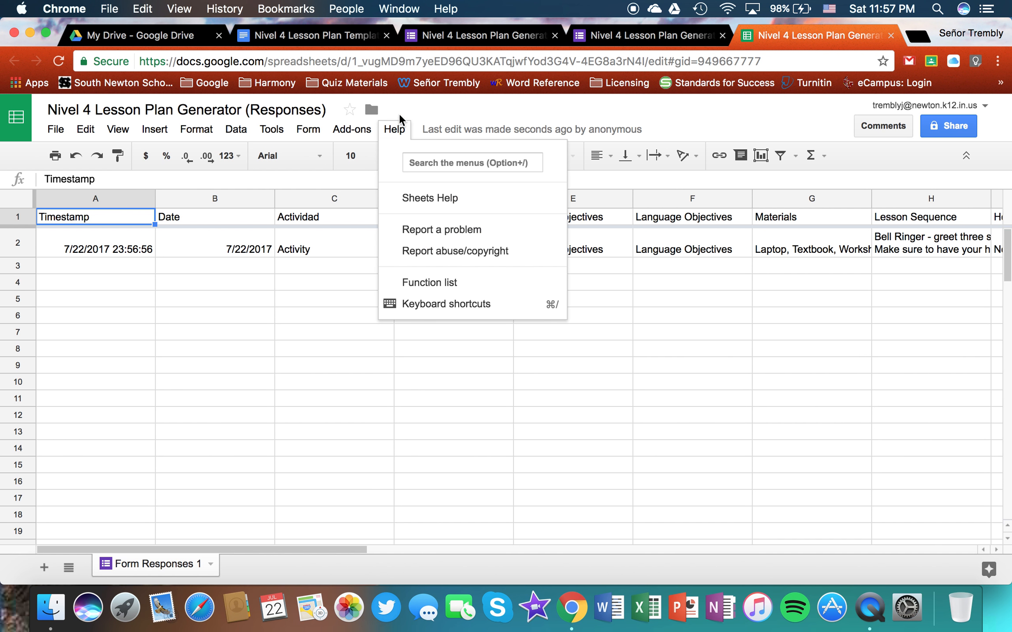
left_click(459, 159)
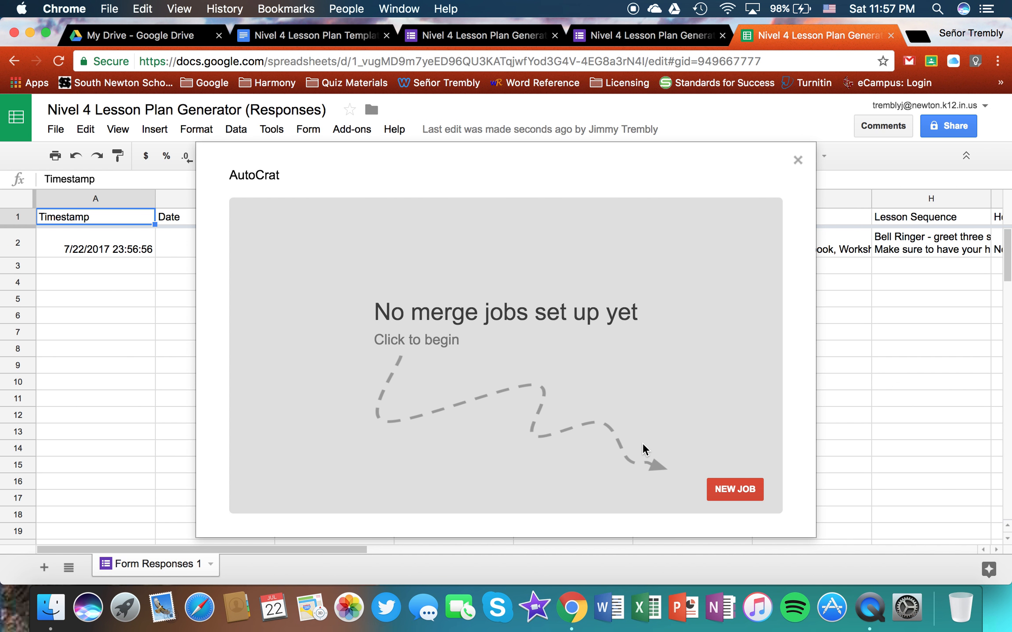
Create a new AutoCrat merge job named "Nivel 4 Lesson Plans" and proceed to choosing its template
left_click(717, 488)
left_click(295, 281)
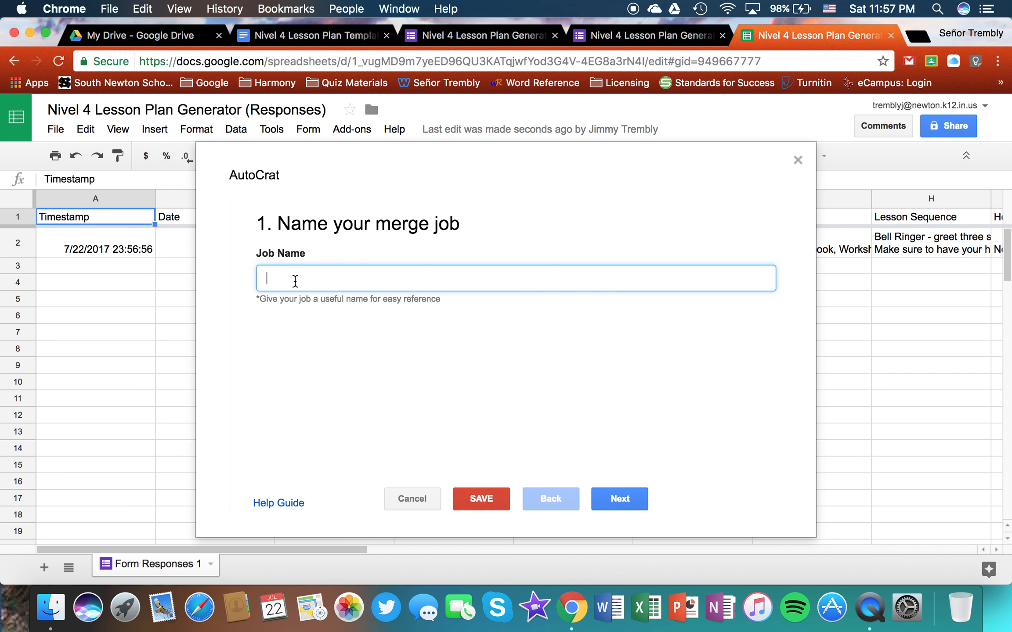
type("Nivel 4 Lesson Plans")
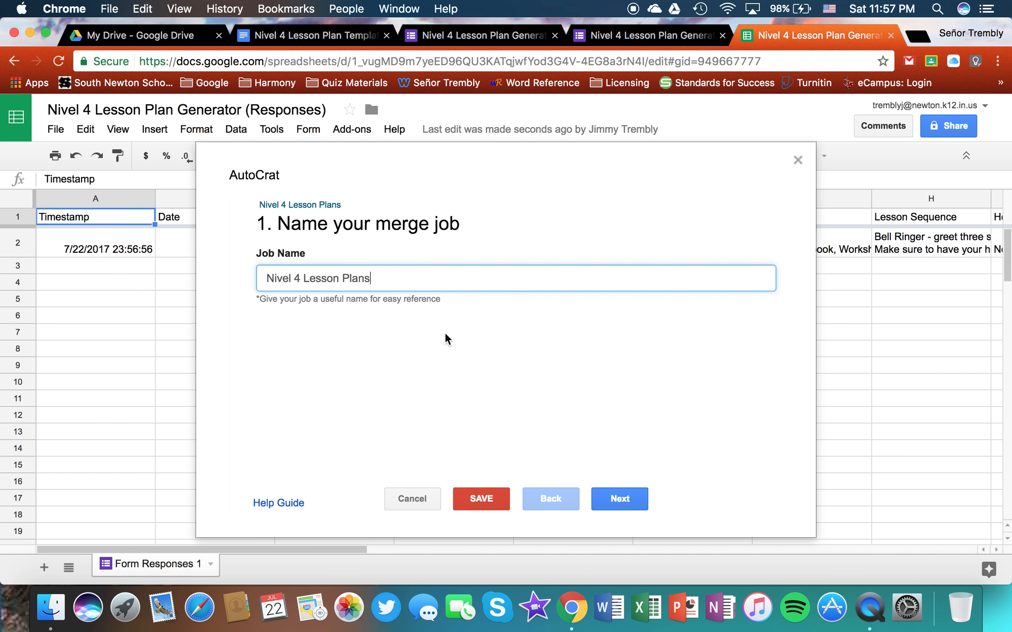
left_click(632, 498)
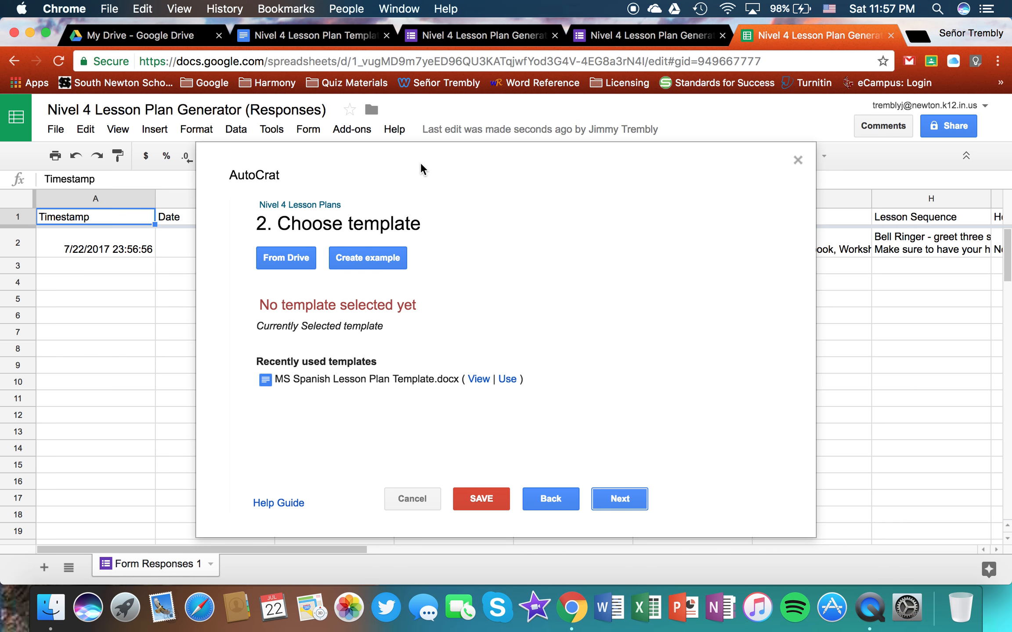
Search Drive for "Nivel 4 Lesson Plan", set Nivel 4 Lesson Plan Template.docx as the job's template and continue to data mapping
left_click(275, 262)
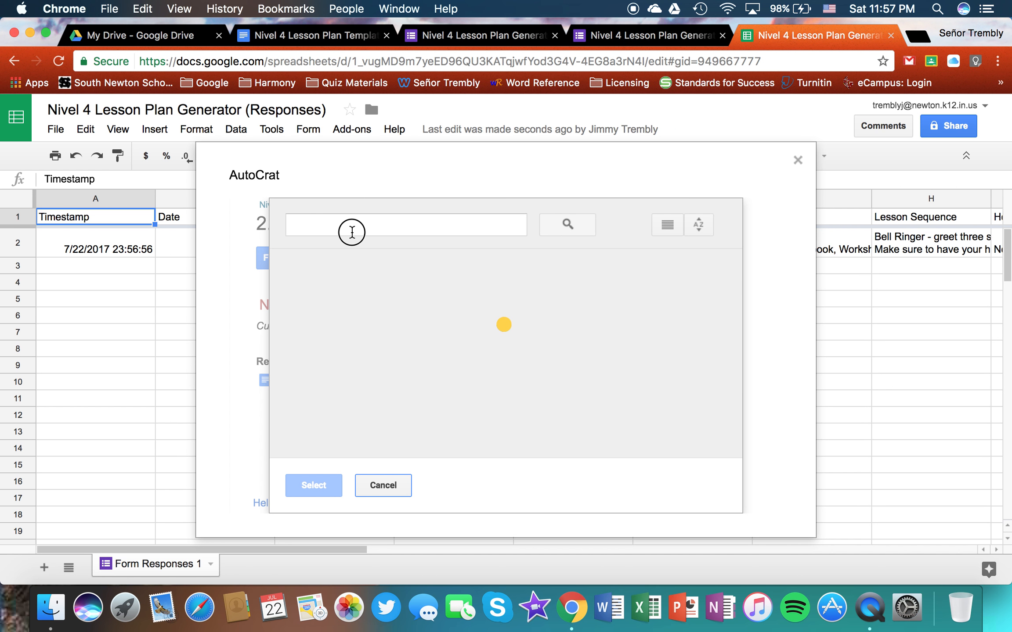
left_click(499, 360)
scroll(499, 360, "down", 4)
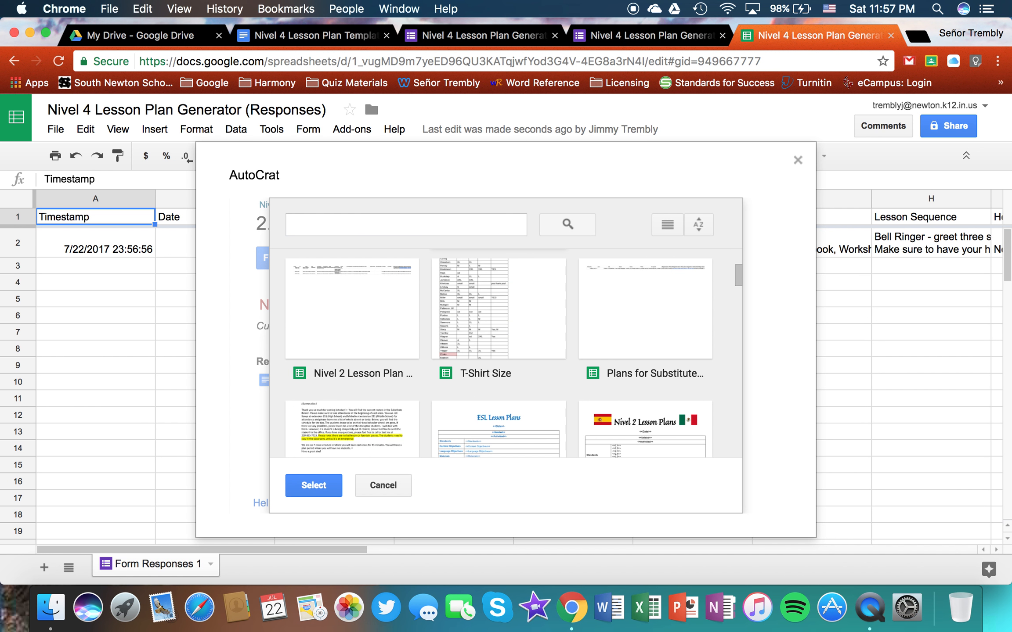
left_click(291, 224)
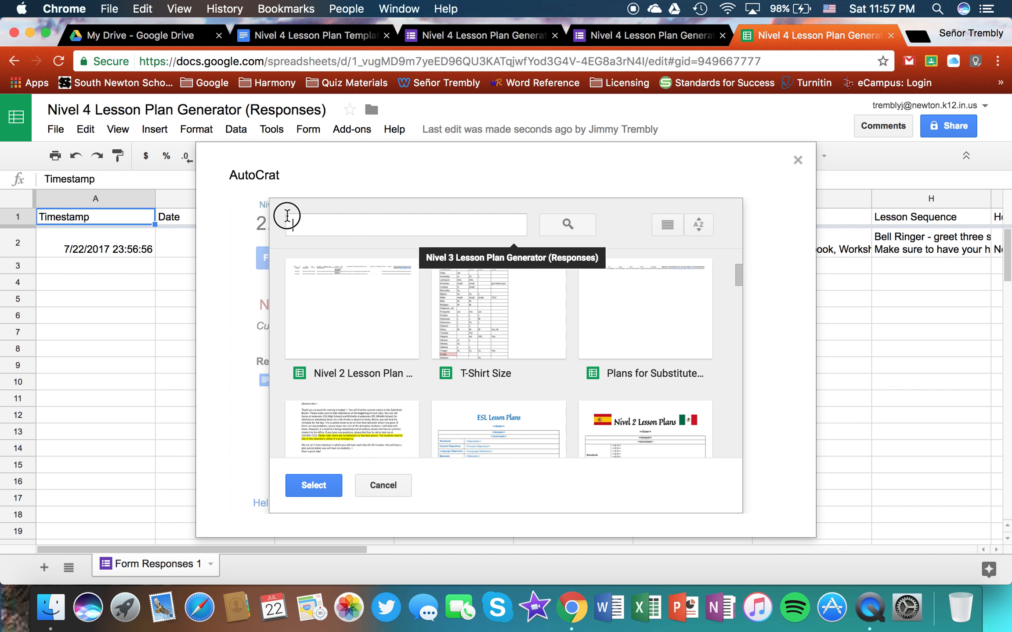
type("Nivel ")
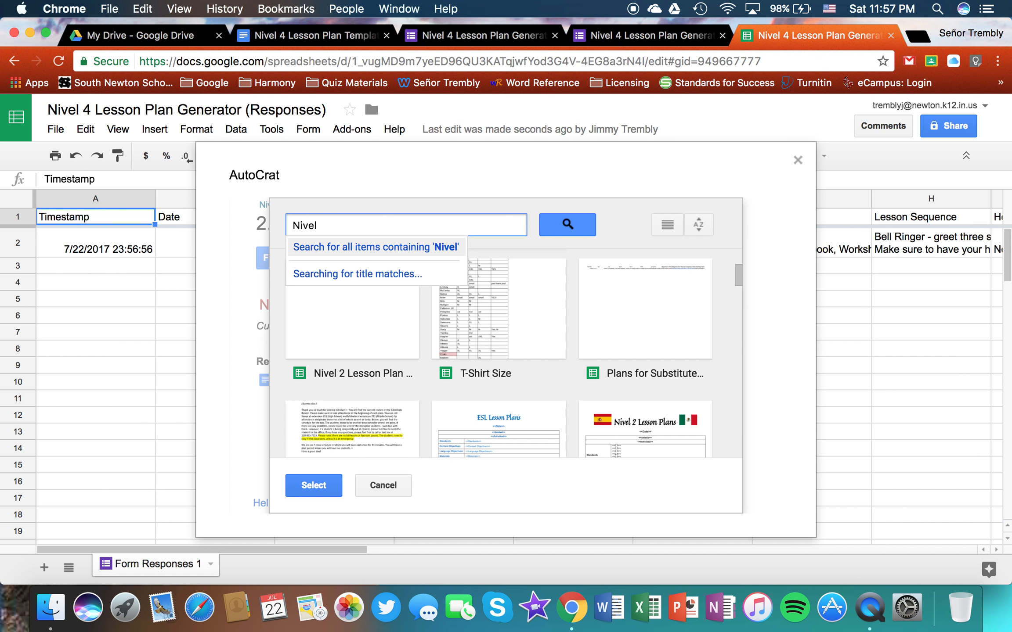
type("4 Lesson Plan")
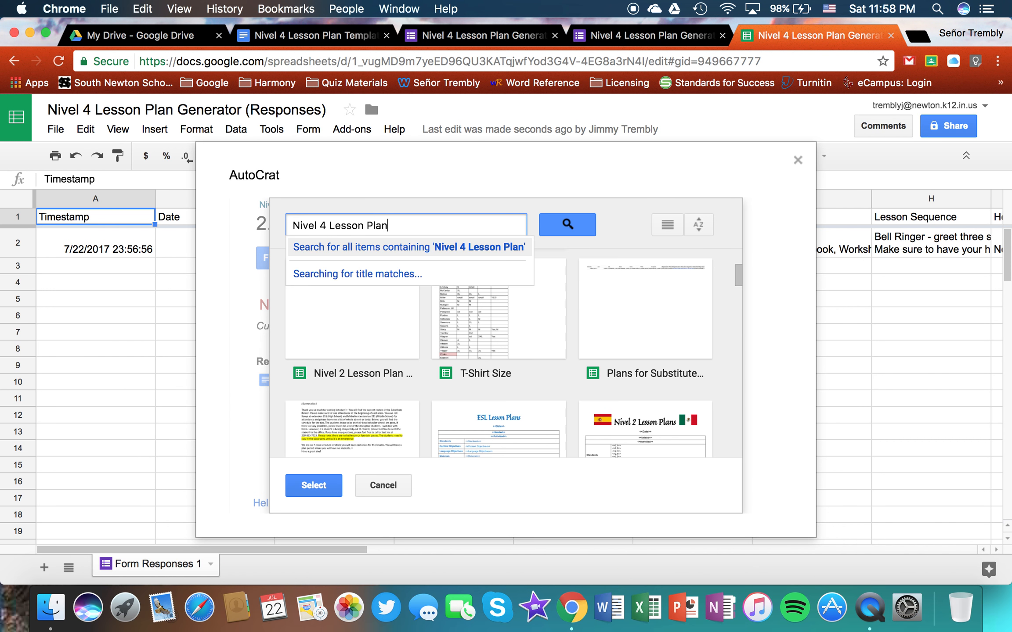
key("Return")
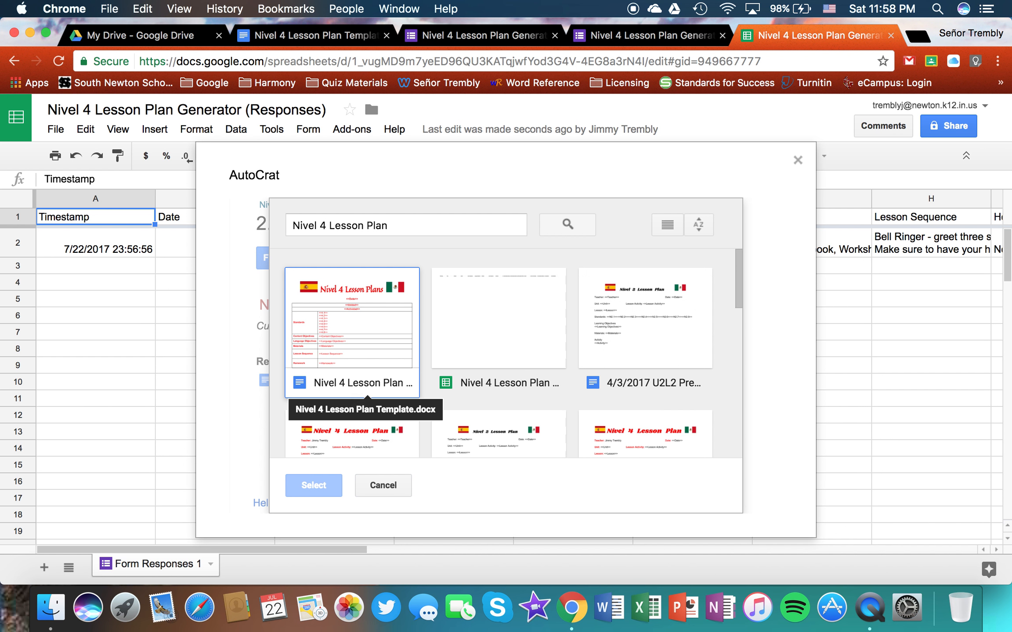
left_click(372, 306)
left_click(314, 485)
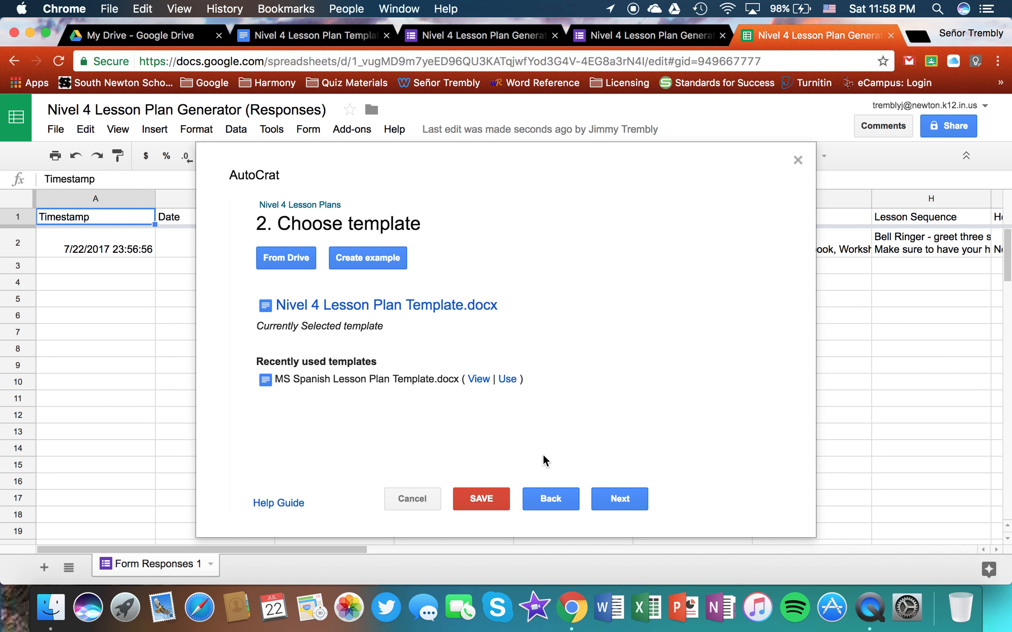
left_click(611, 500)
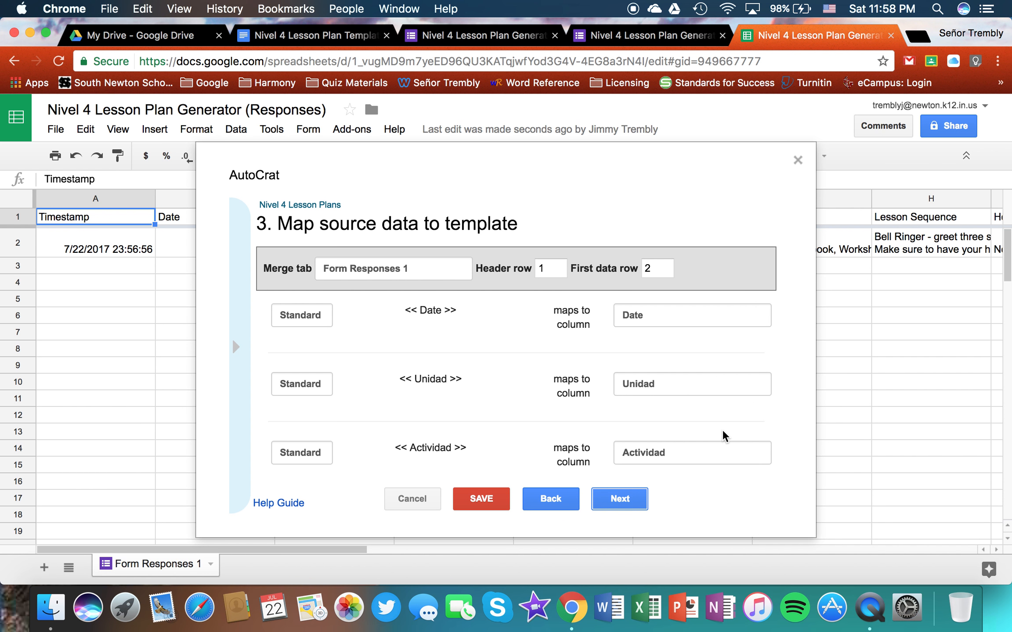
Map the template tag 4.1 to the 4.1 Communication (Interpersonal) column and 4.2 to 4.2 Communication (Interpretation)
scroll(724, 437, "down", 4)
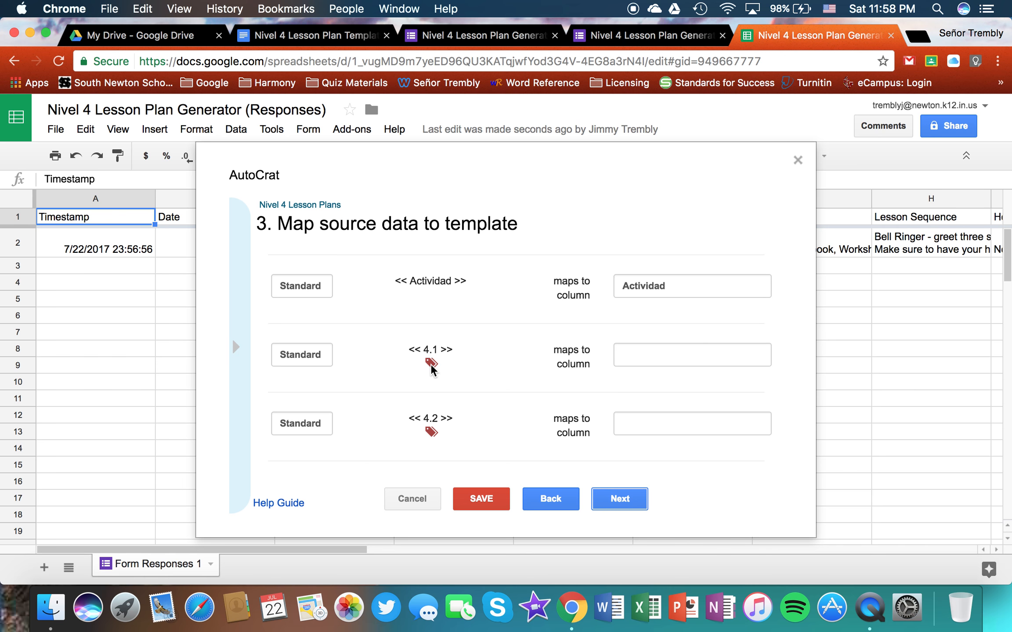
left_click(661, 362)
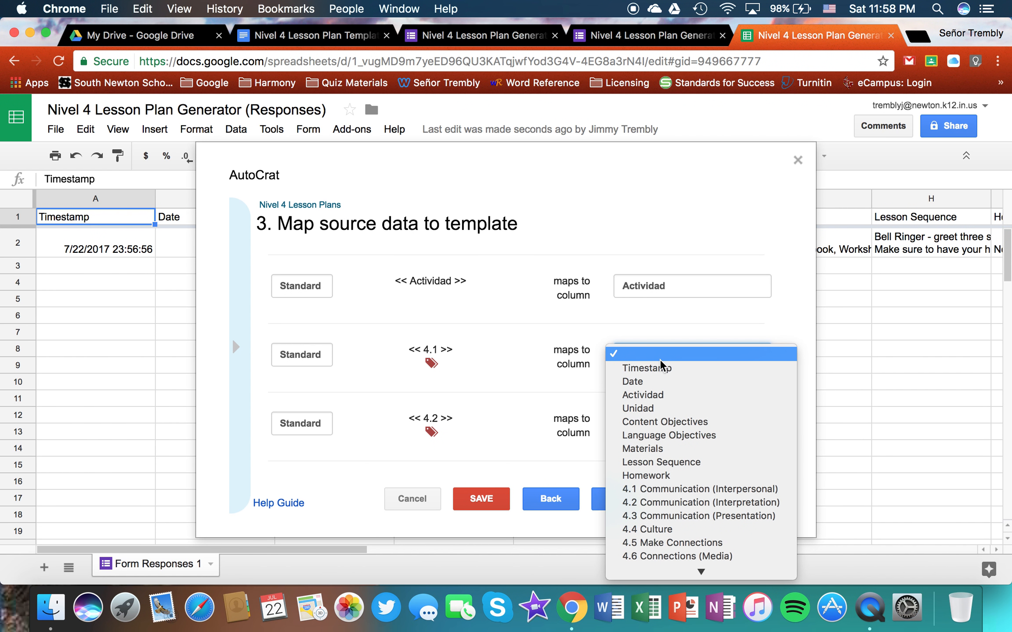
left_click(669, 491)
left_click(651, 421)
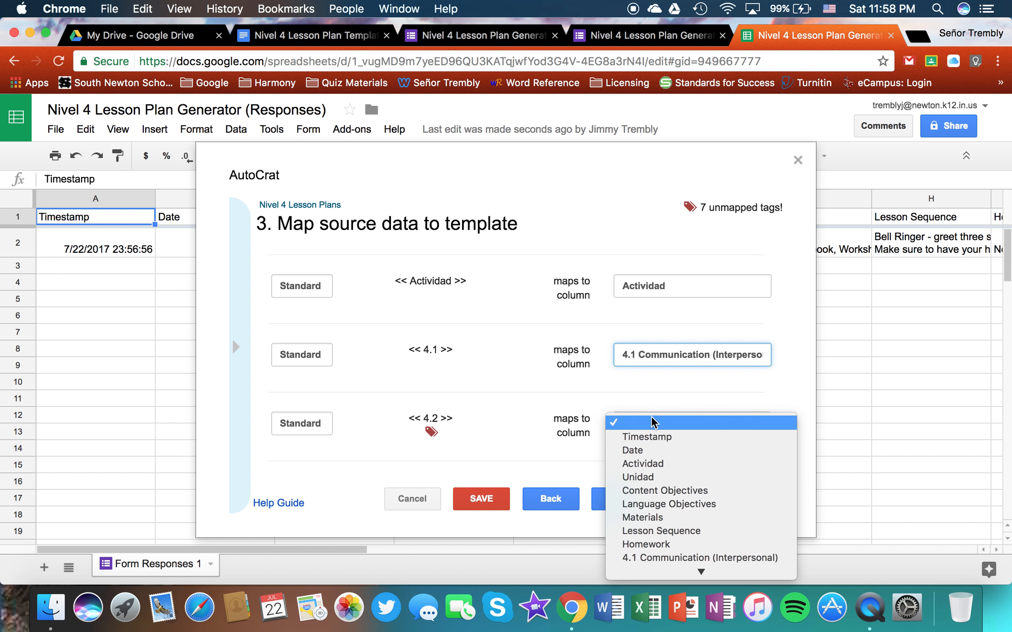
mouse_move(678, 571)
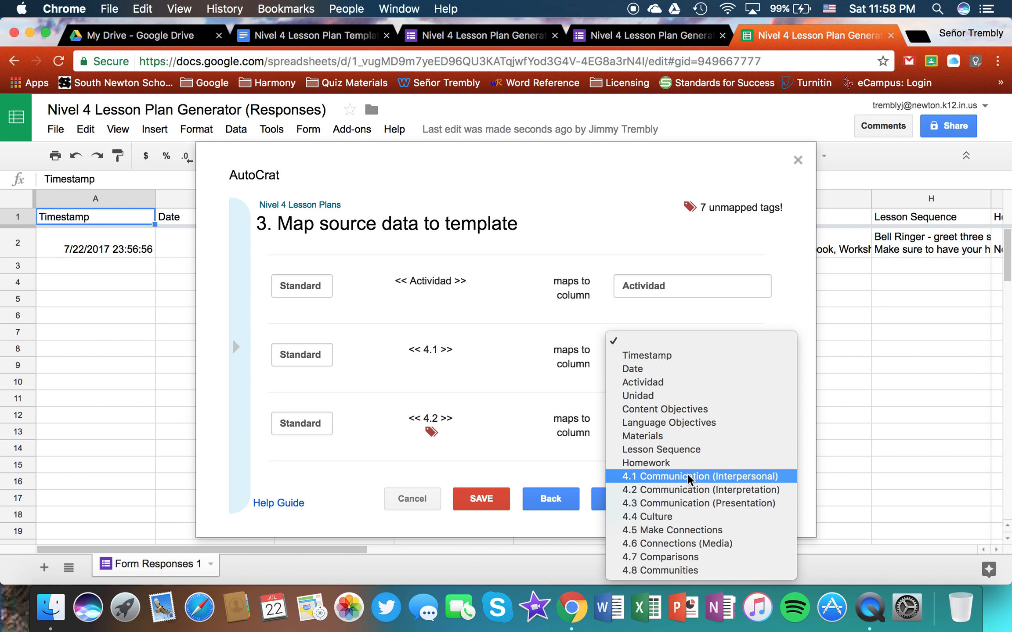
left_click(685, 489)
Map the template tag 4.3 to the 4.3 Communication (Presentation) column and 4.4 to 4.4 Culture
scroll(485, 390, "down", 3)
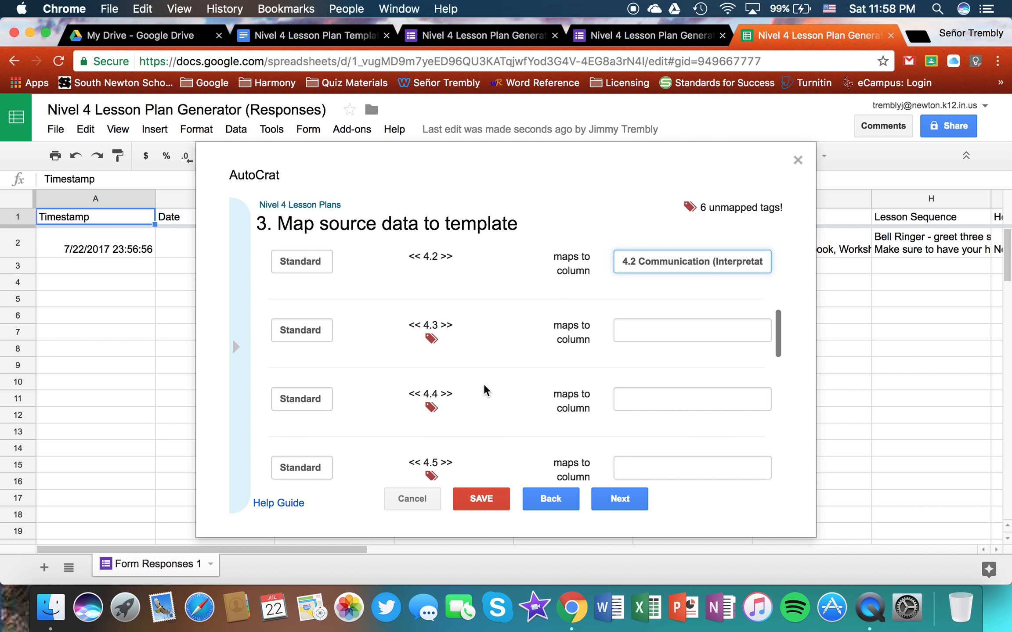
left_click(680, 330)
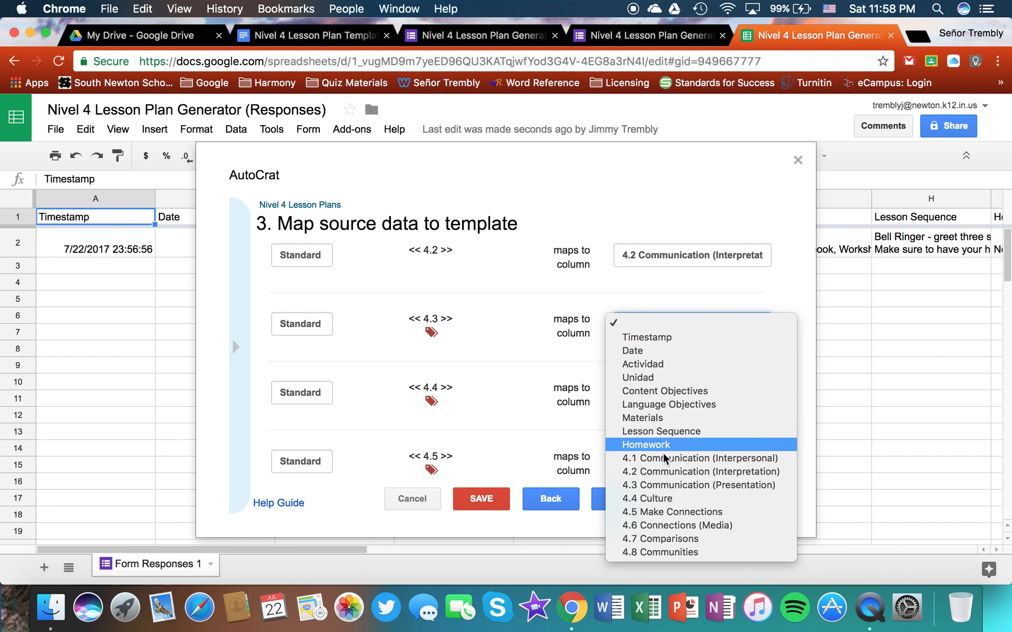
left_click(661, 485)
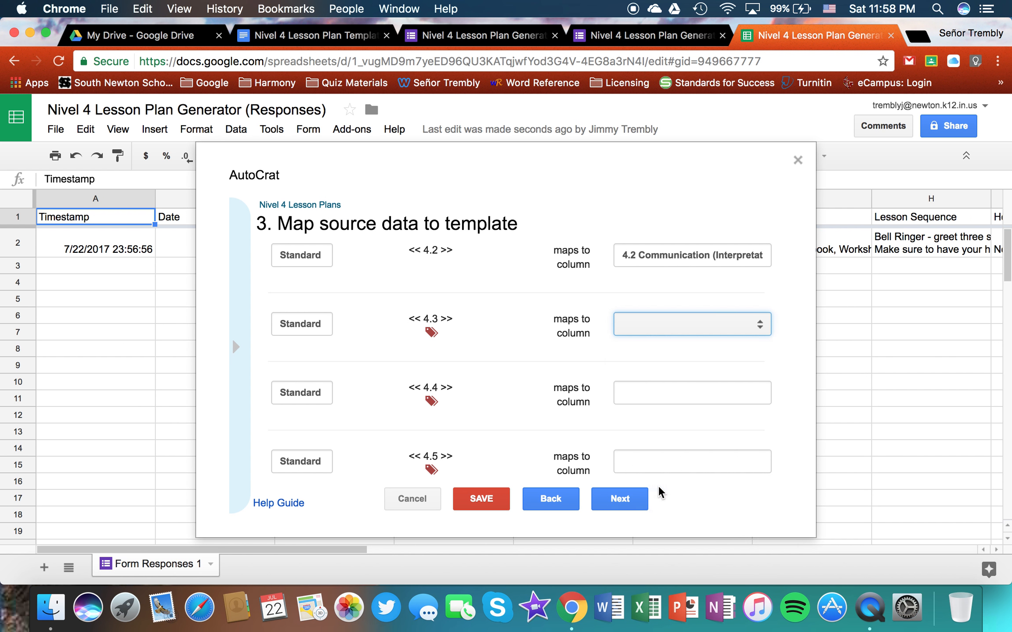
left_click(695, 394)
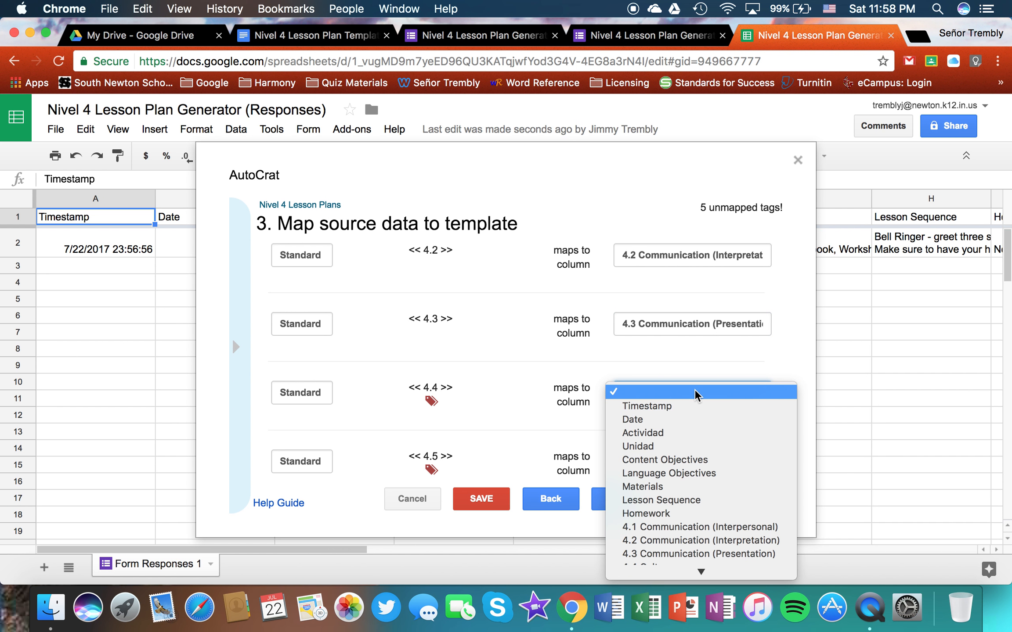
left_click(677, 567)
Map the template tag 4.5 to the 4.5 Make Connections column and 4.6 to 4.6 Connections (Media)
scroll(499, 380, "down", 4)
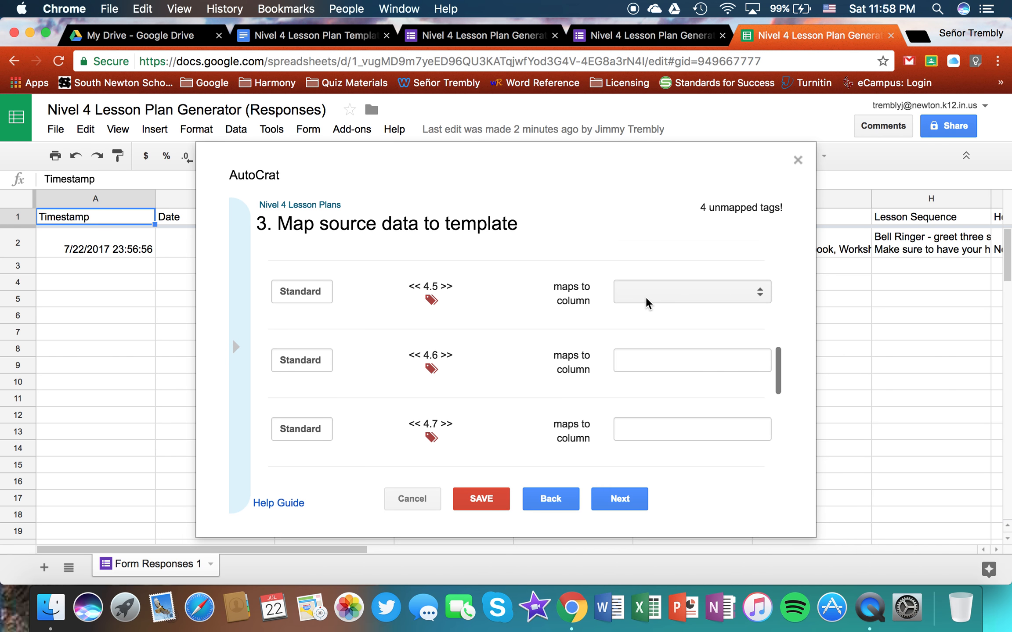
left_click(692, 292)
left_click(659, 480)
left_click(680, 365)
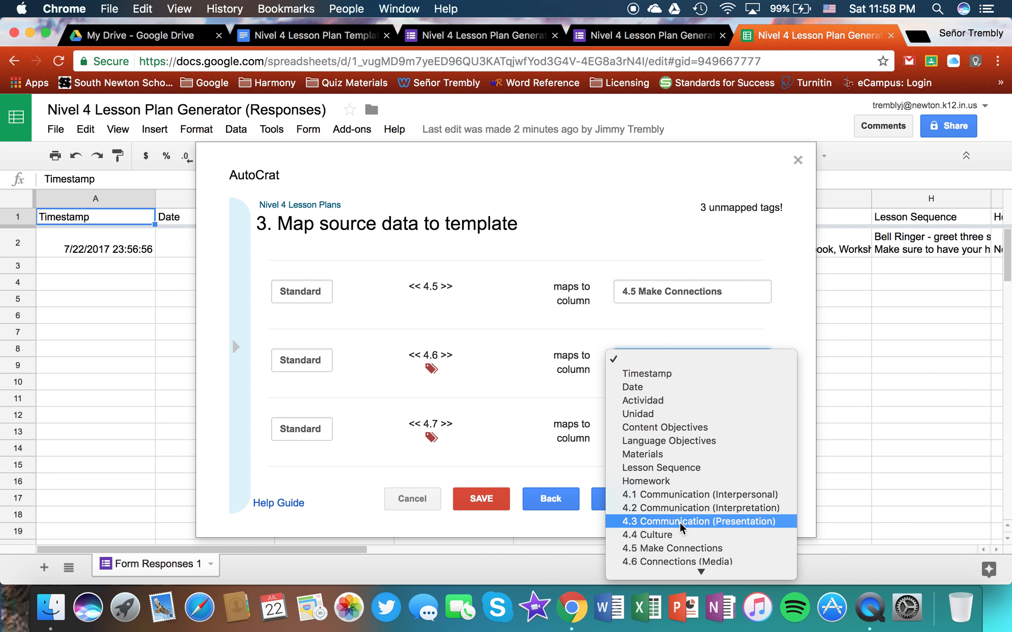
left_click(687, 562)
Map the template tag 4.7 to 4.7 Comparisons and 4.8 to 4.8 Communities, and continue to the file settings
scroll(583, 458, "down", 5)
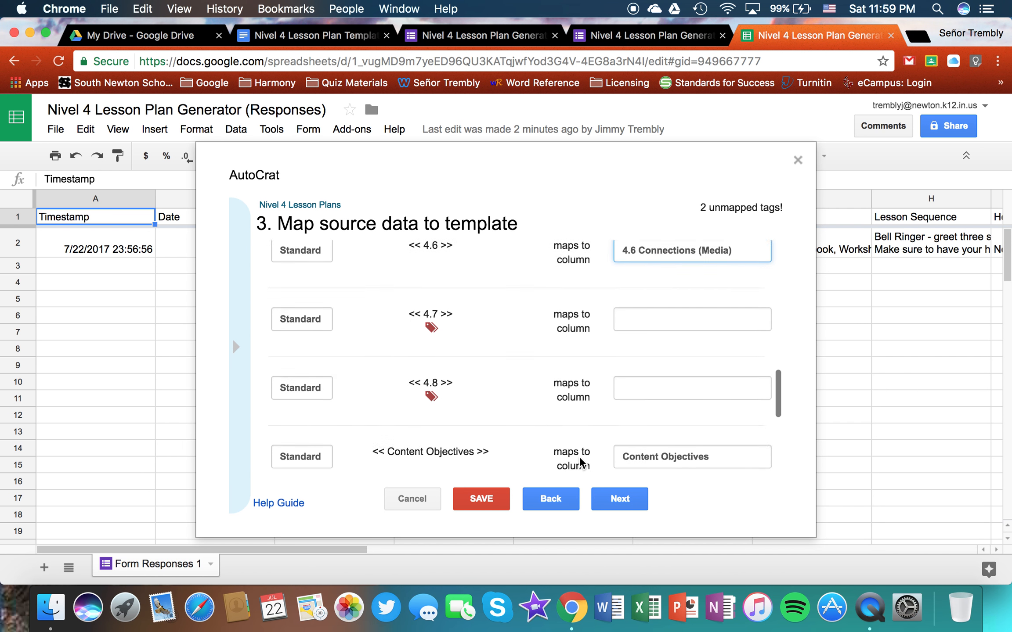
scroll(556, 324, "up", 2)
left_click(659, 290)
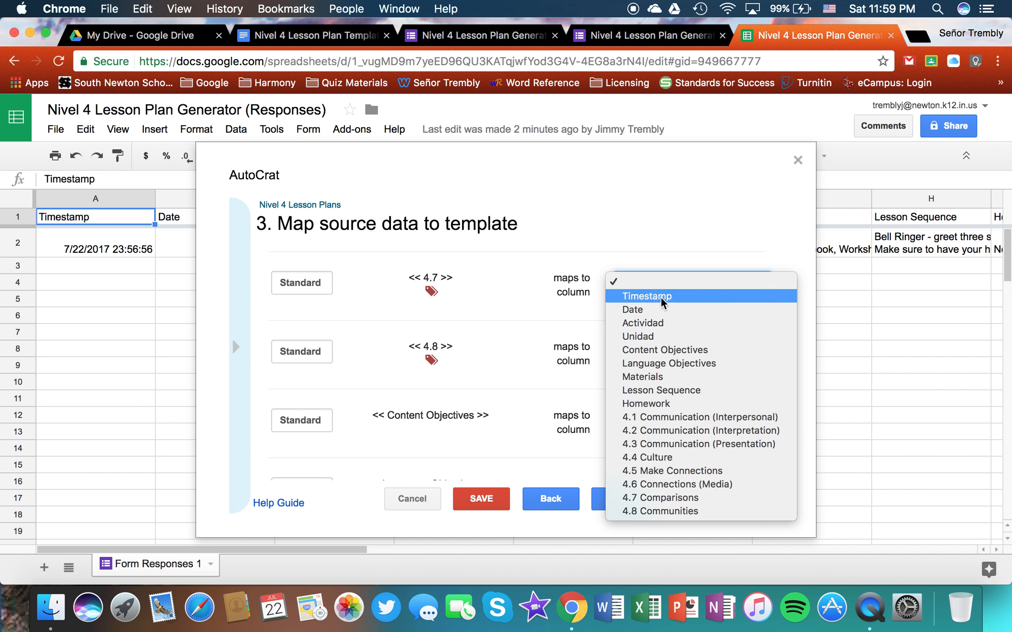
left_click(643, 499)
left_click(671, 350)
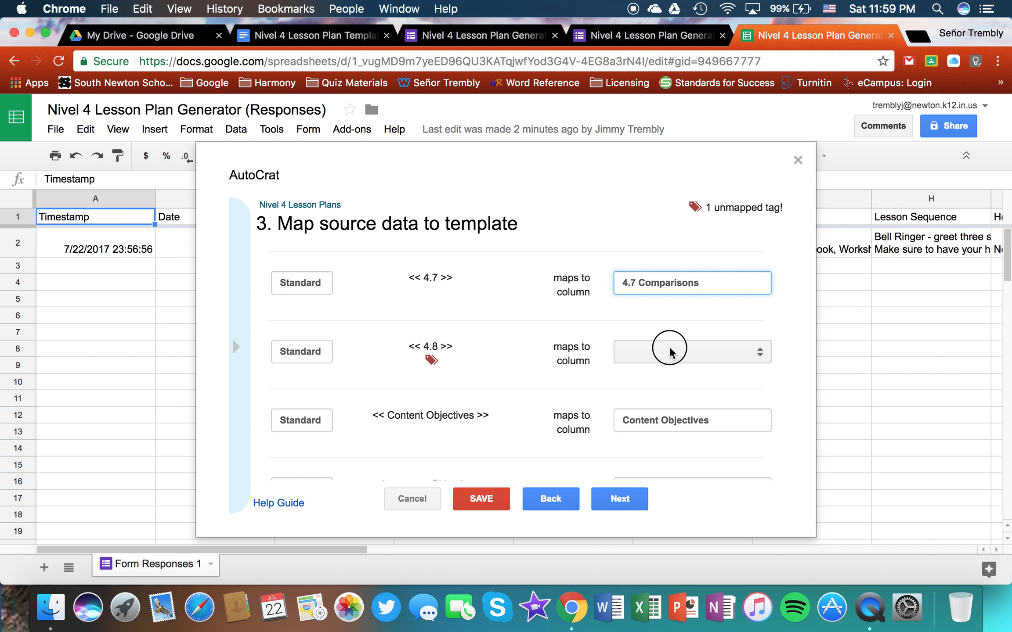
left_click(687, 576)
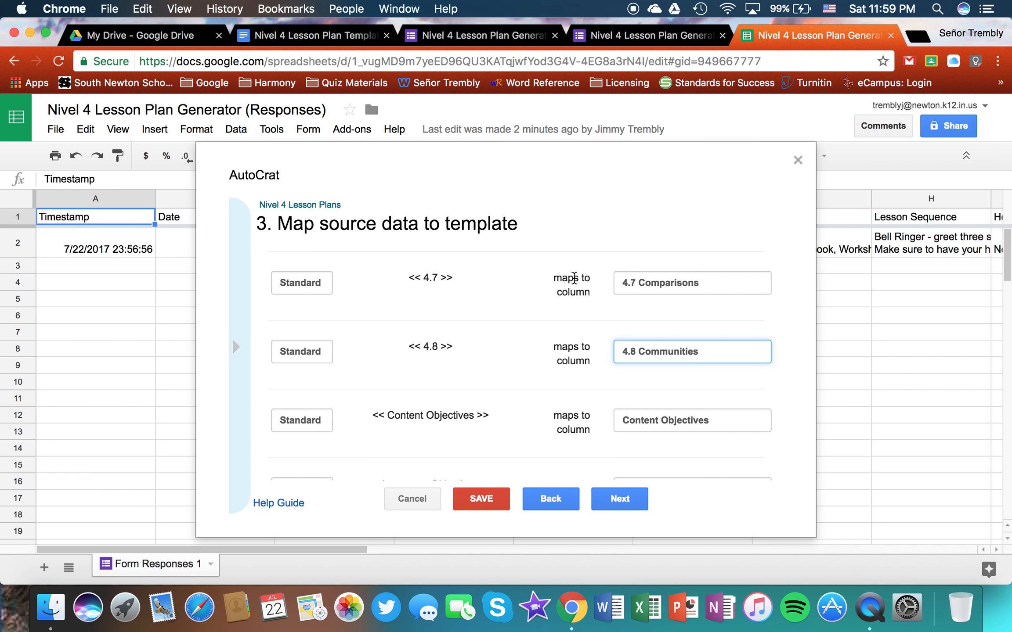
left_click(612, 501)
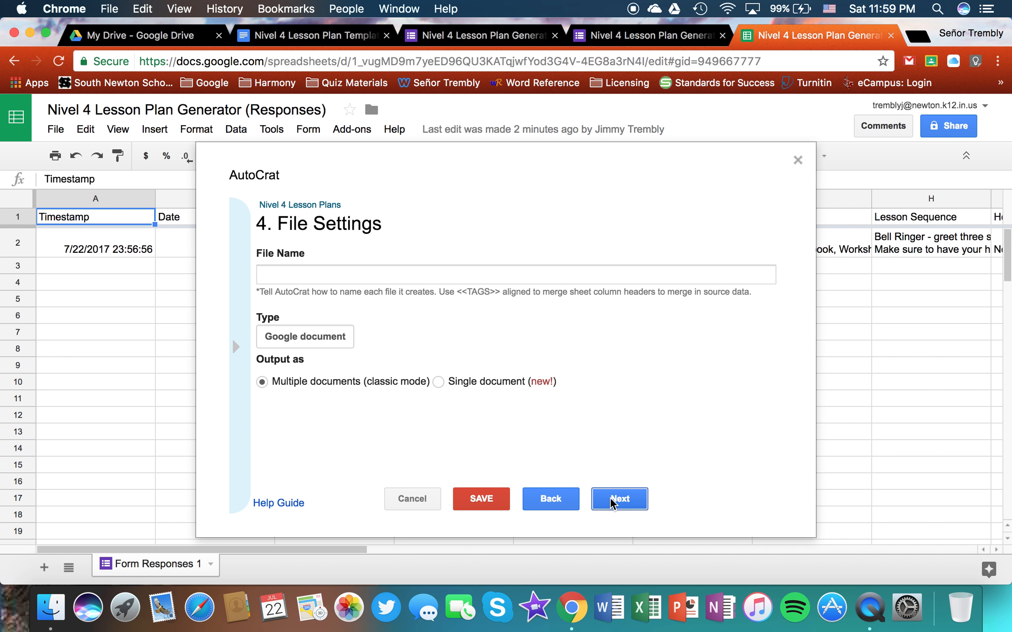
Set the merged file name to "<<Date>>, <<Unidad>>, <<Actividad>>" and continue to the destination folder choice
left_click(408, 279)
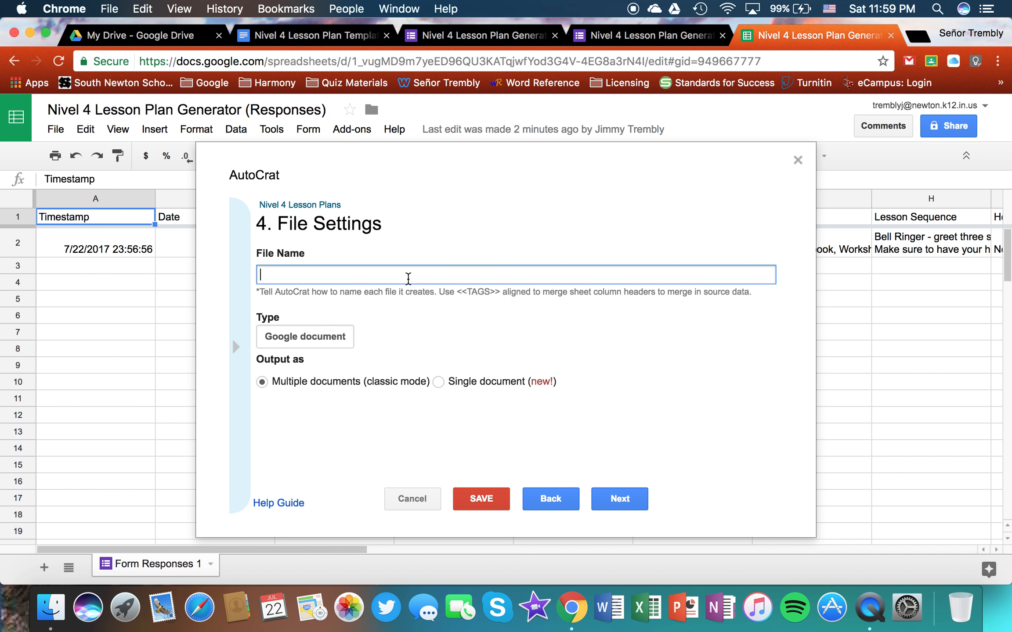
type("<<Date")
type(">>, <<Unidad")
key("BackSpace")
key("BackSpace")
key("BackSpace")
type("idad>>")
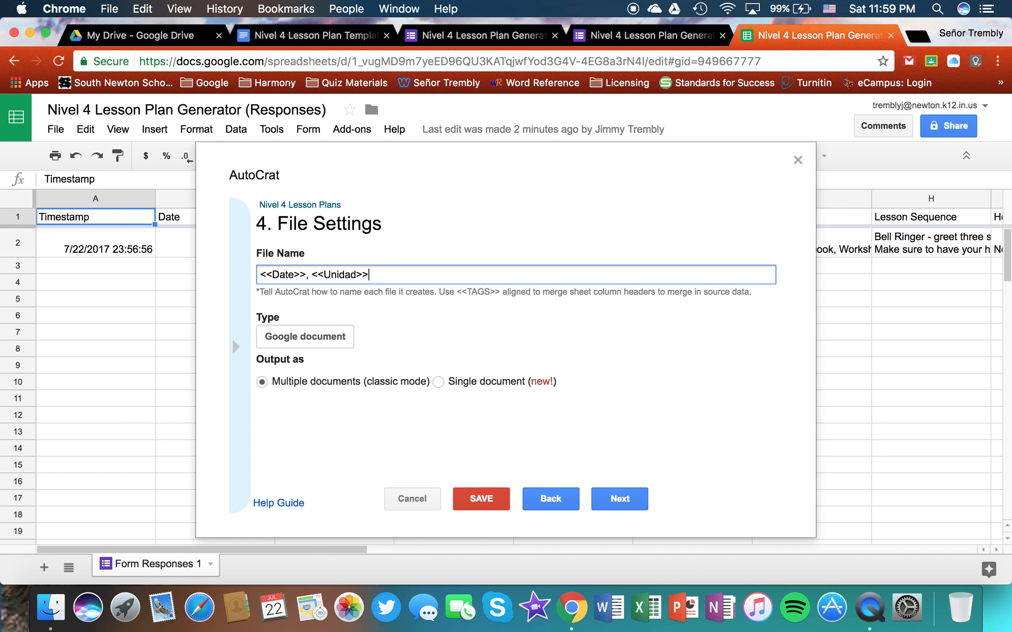
type(", <<Actividad>>")
left_click(615, 501)
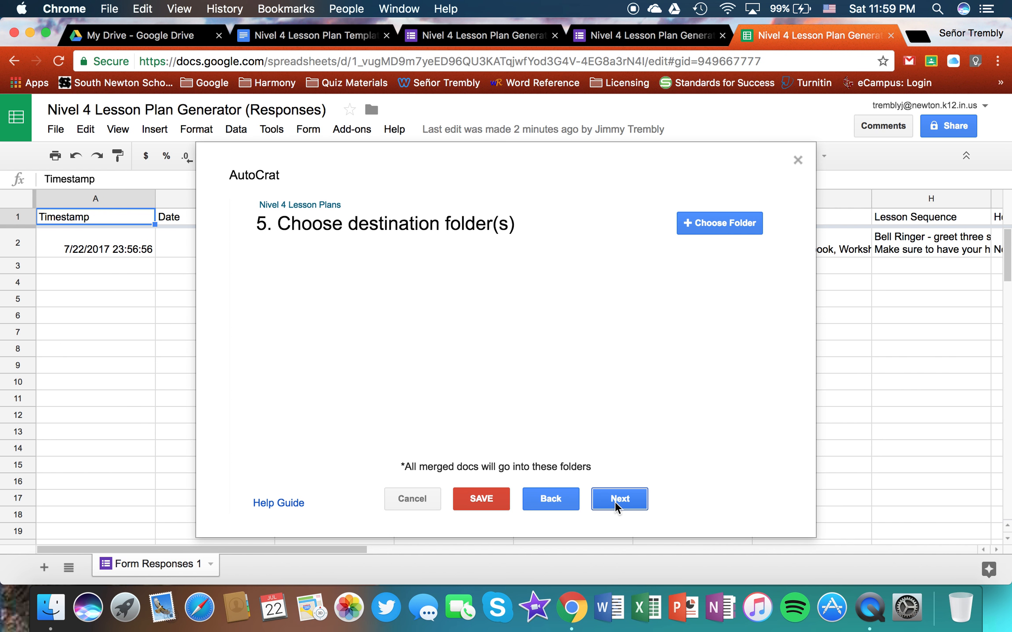
Search Drive for "Lesson Plans", set its 2017-2018 > Nivel 4 subfolder as the merge destination and continue
left_click(718, 228)
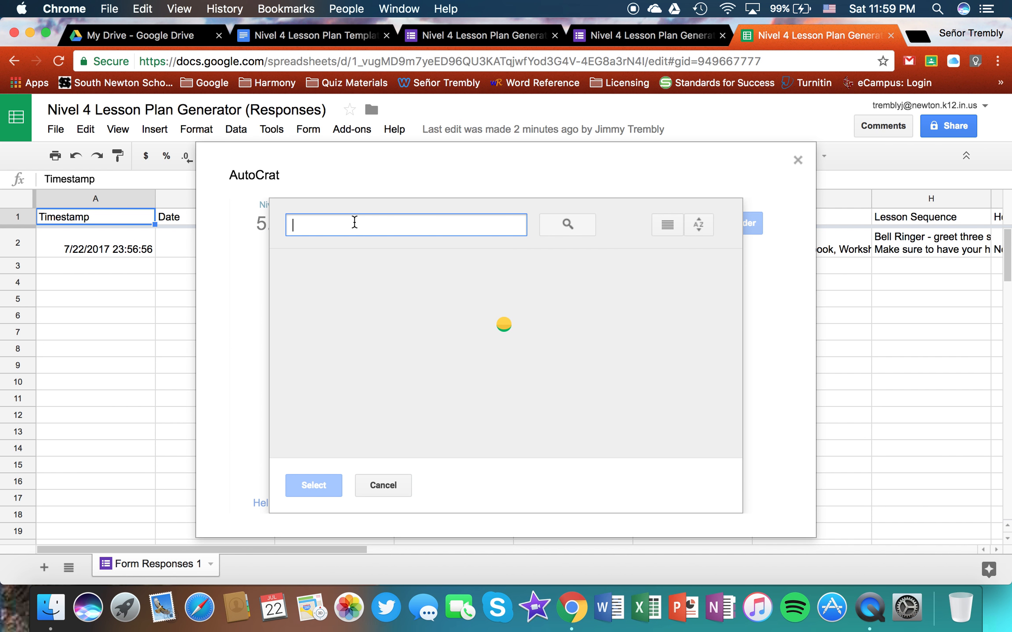
left_click(400, 219)
type("Lesson Plans")
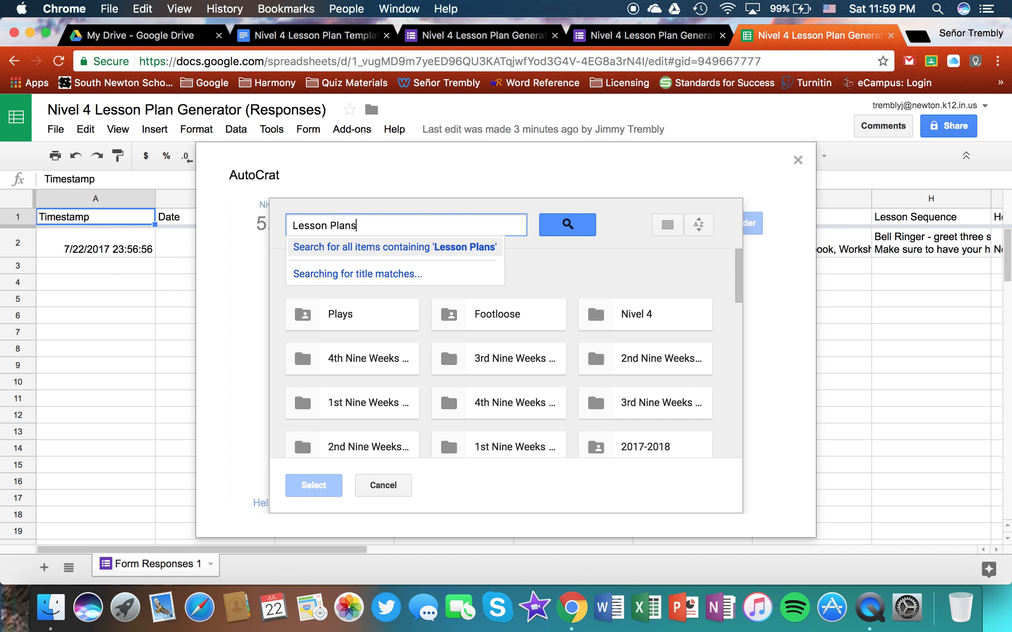
key("Return")
double_click(370, 326)
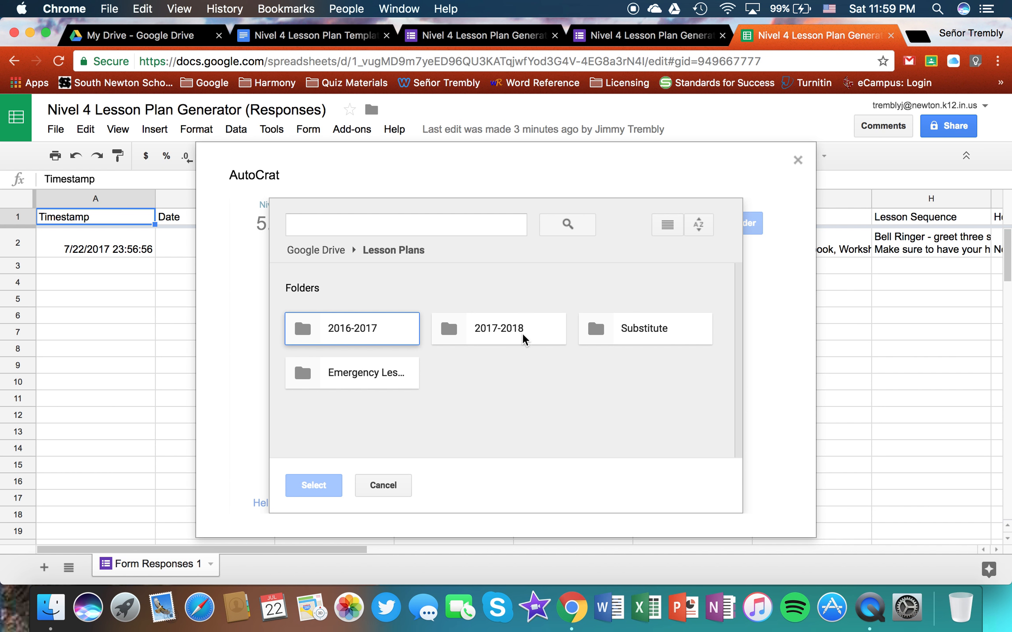
left_click(523, 339)
double_click(522, 339)
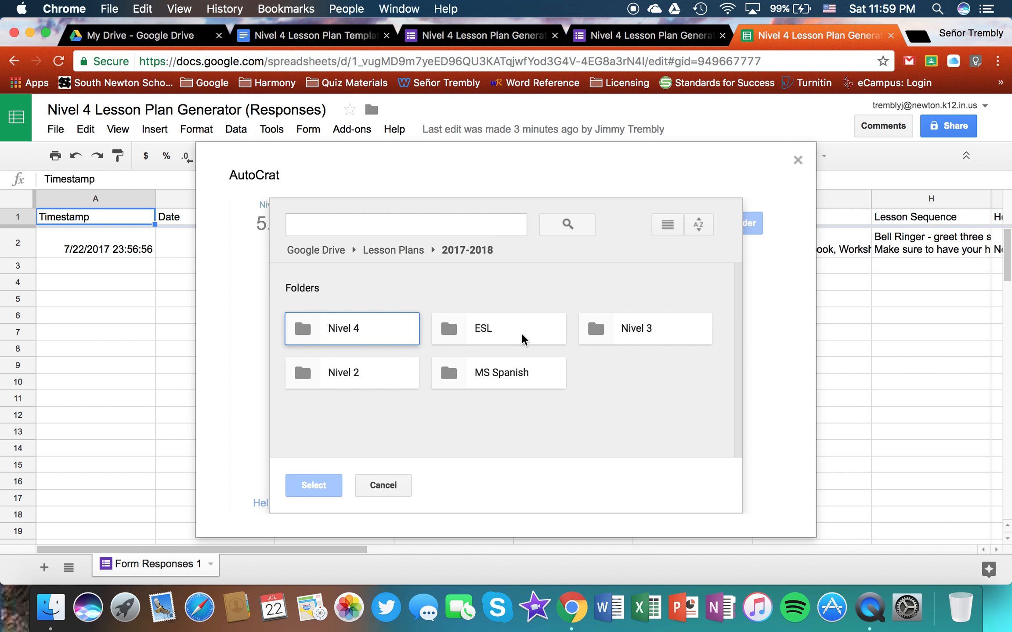
left_click(380, 320)
left_click(314, 485)
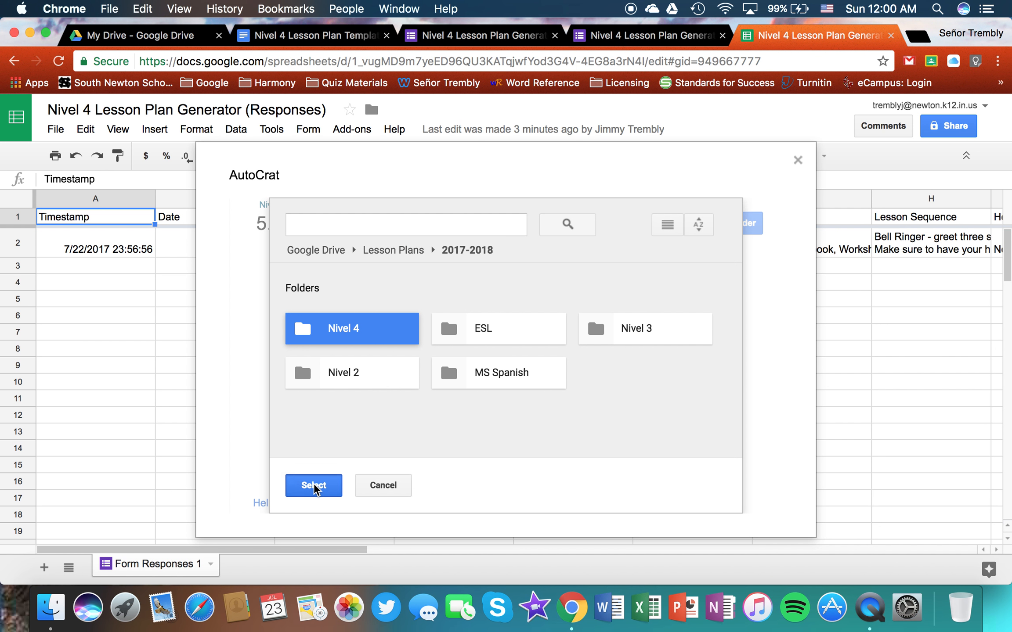
left_click(606, 497)
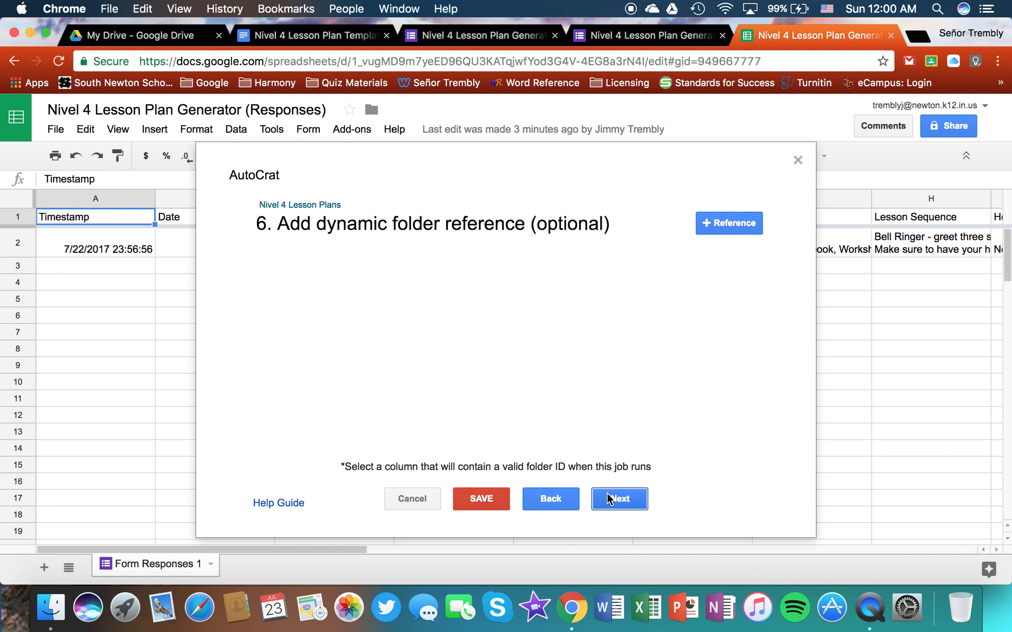
Skip the dynamic folder, merge condition and sharing settings, and save the job without form or time triggers
left_click(607, 493)
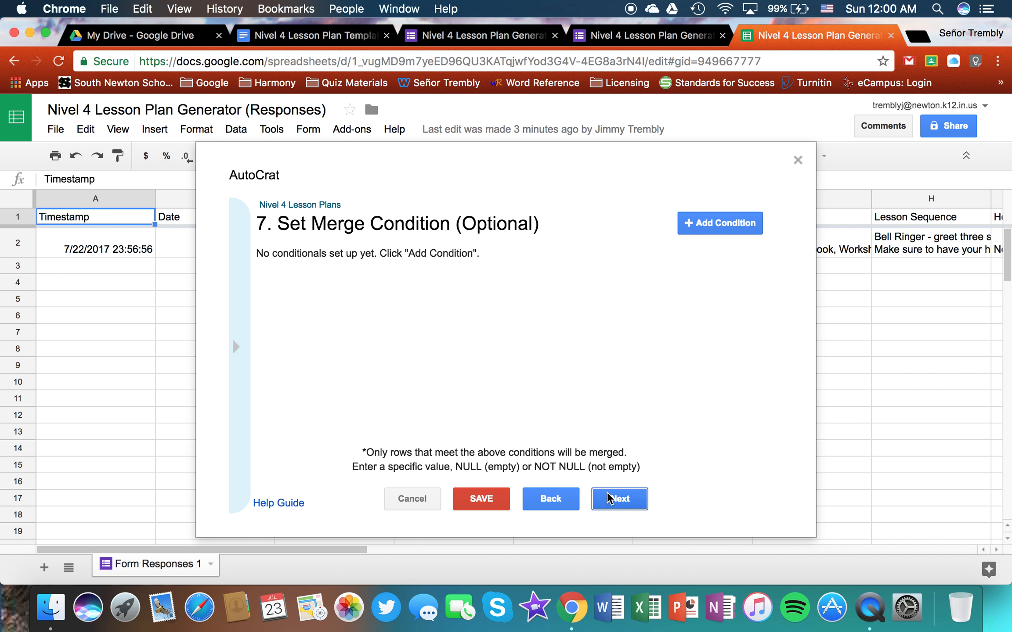
left_click(608, 498)
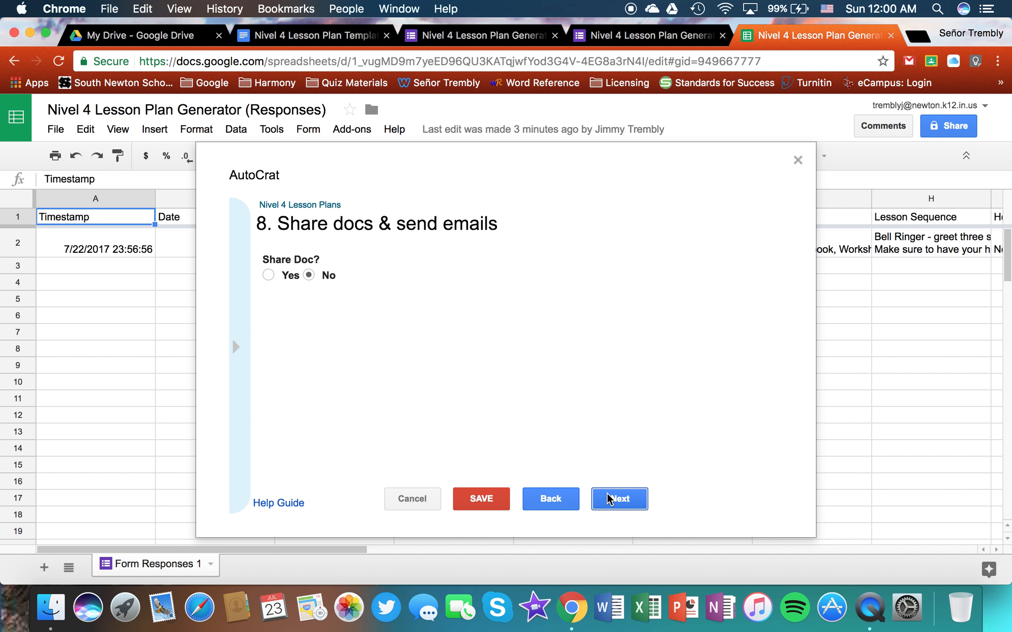
left_click(609, 499)
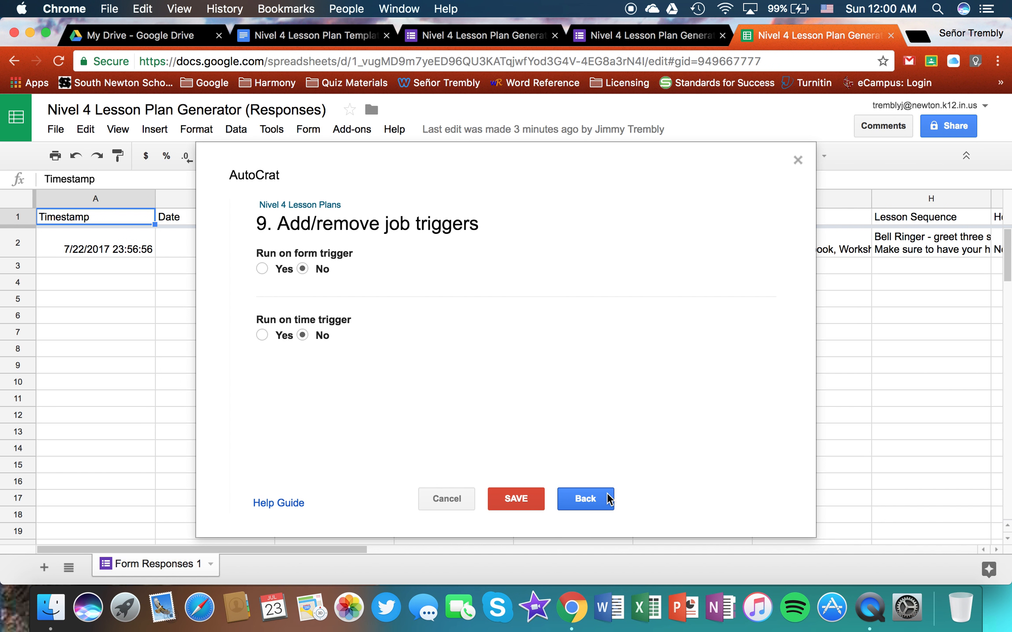
left_click(532, 505)
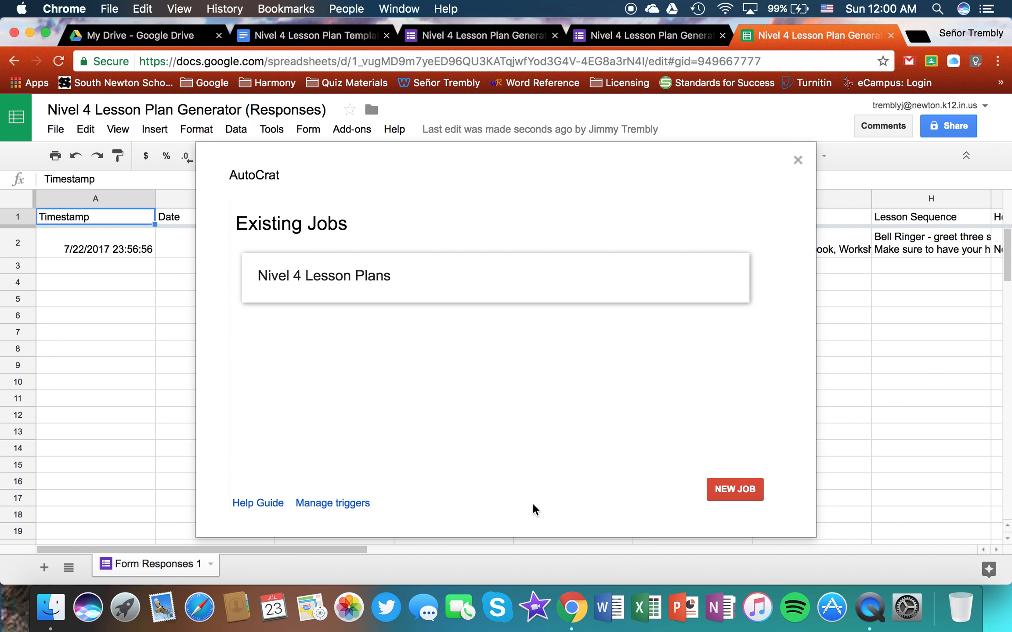
Run the Nivel 4 Lesson Plans merge job and close AutoCrat once it has finished
mouse_move(431, 285)
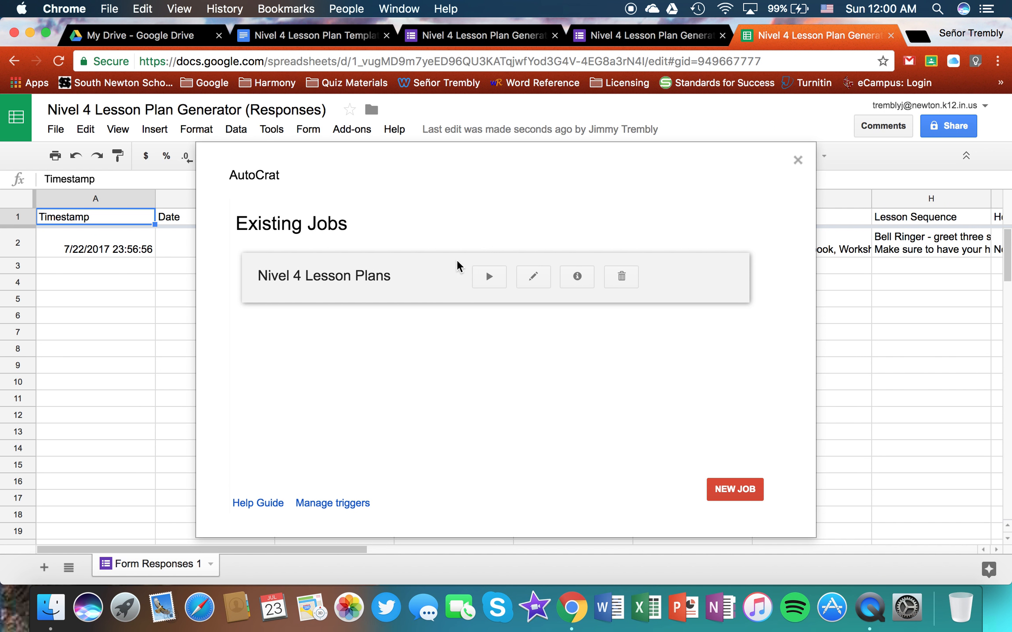
left_click(493, 276)
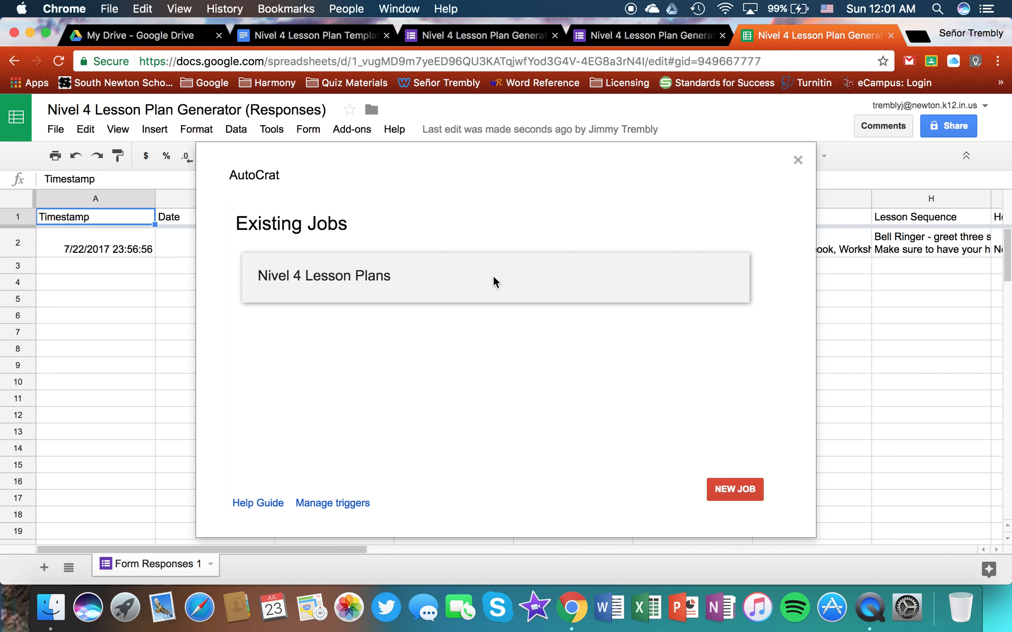
left_click(797, 161)
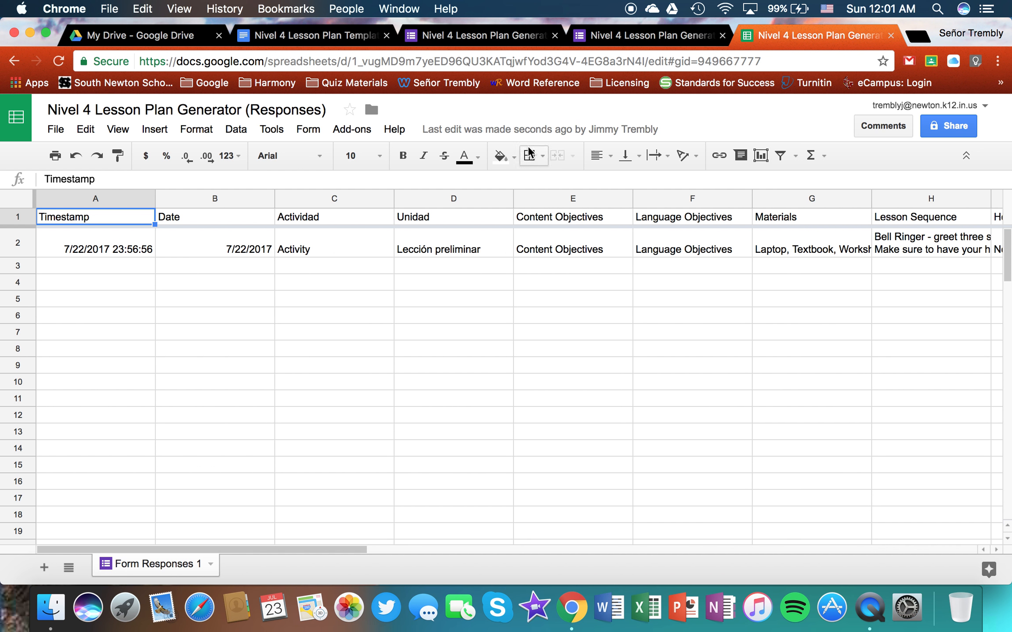
Switch to Google Drive and open the merged 7/22/2017 lesson plan document in Lesson Plans > 2017-2018 > Nivel 4
left_click(169, 34)
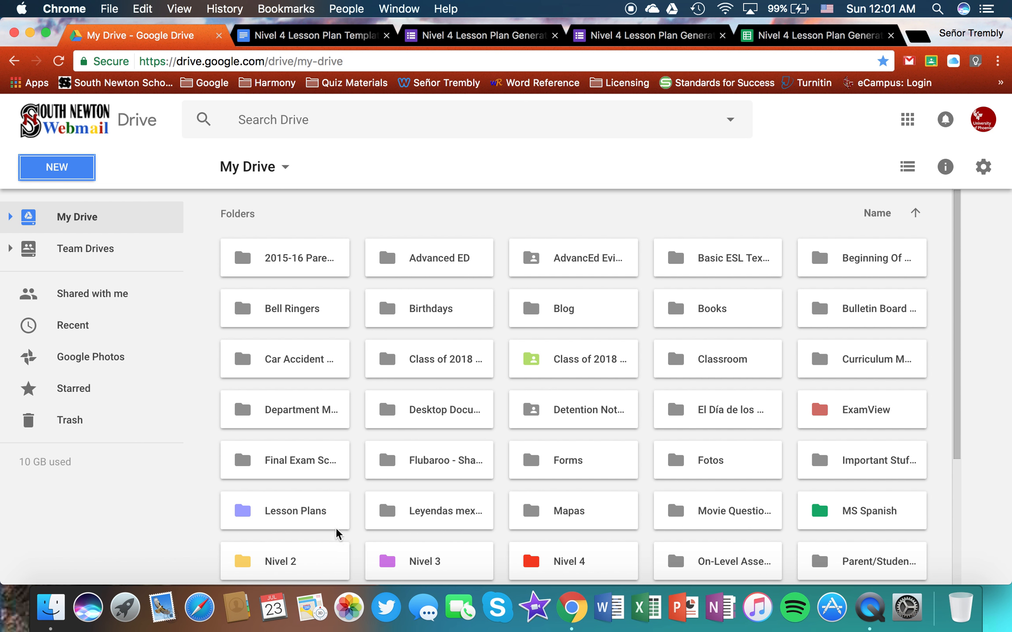
double_click(327, 519)
double_click(463, 259)
double_click(832, 268)
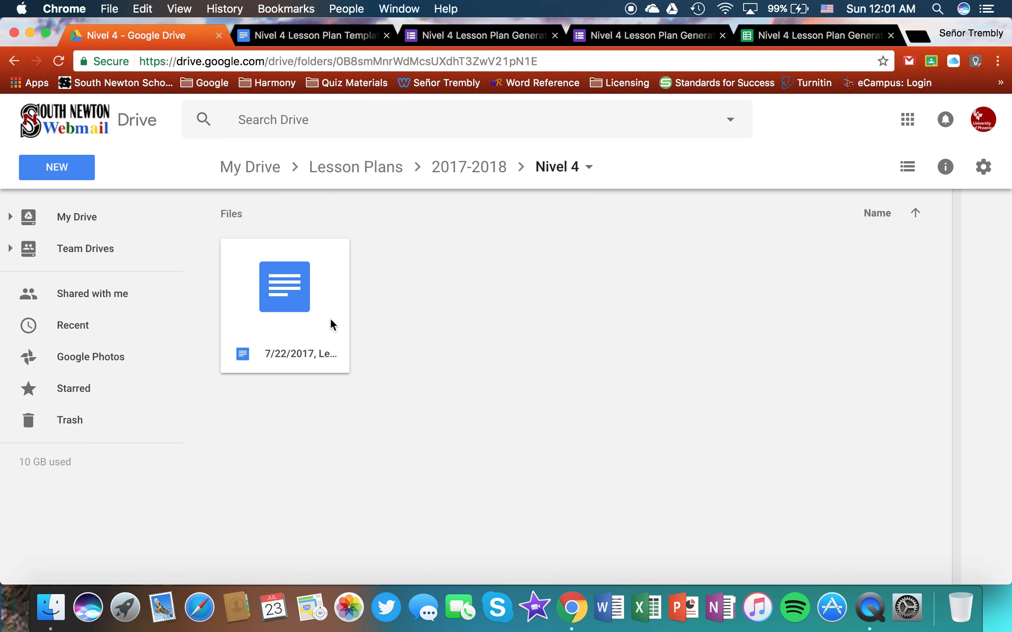
double_click(284, 301)
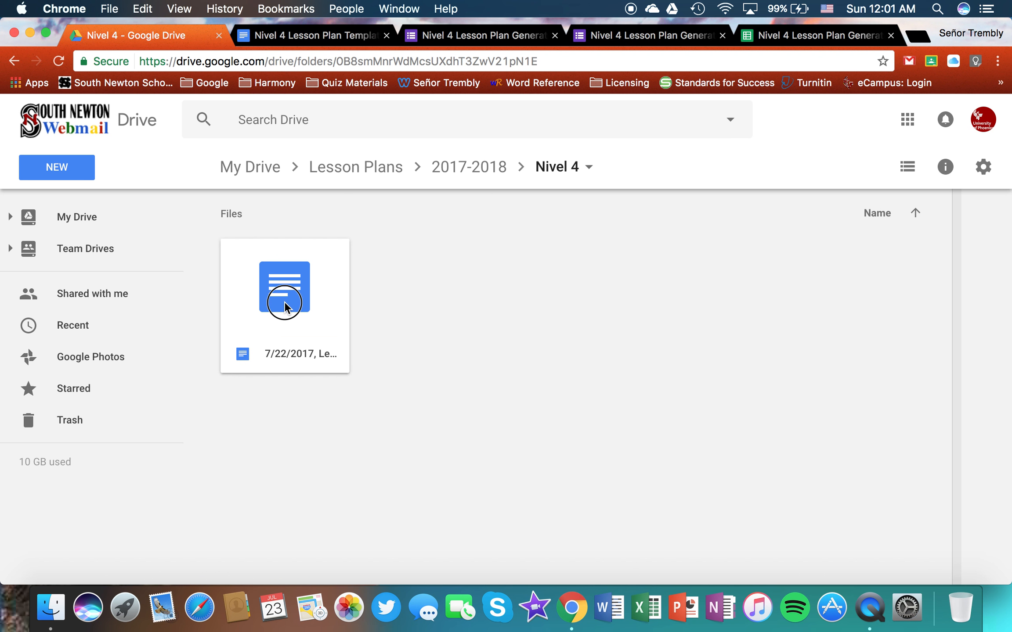